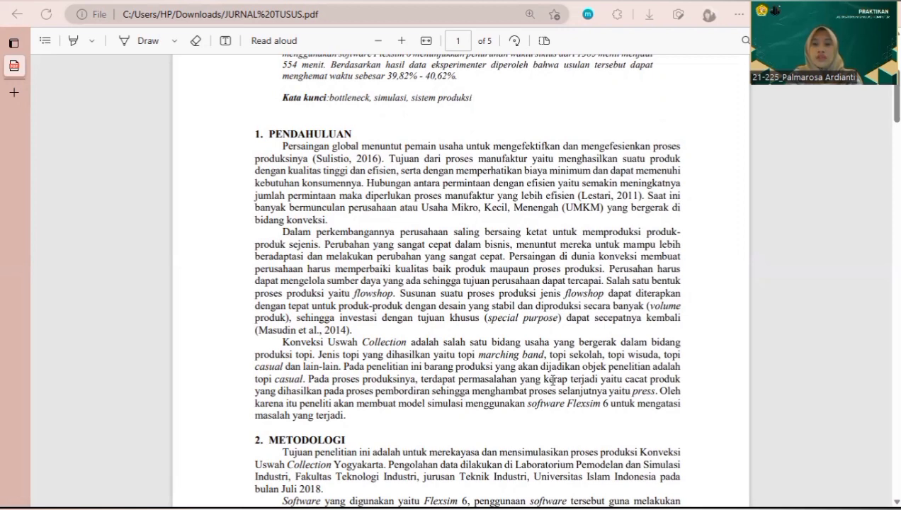
# Step: Switch to FlexSim and accept the model units with the model start time set to 09:00:00
pyautogui.hotkey('alt', 'Tab')
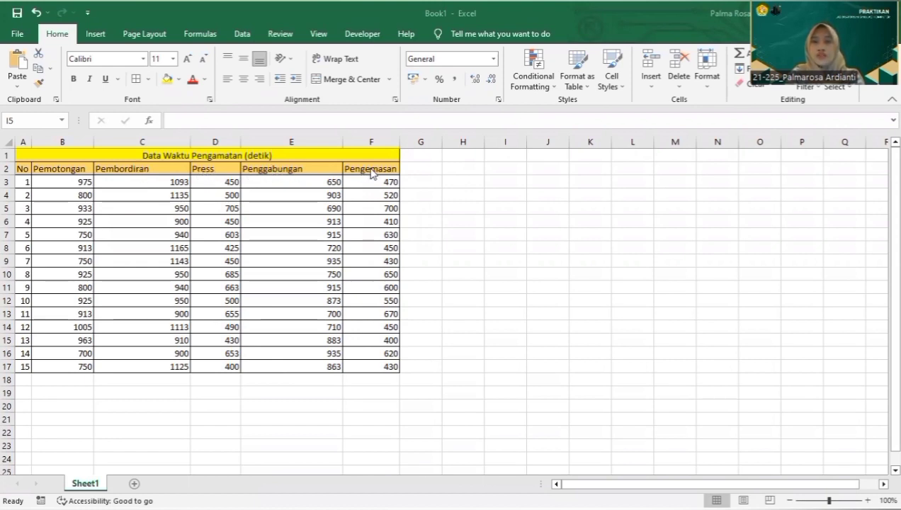
pyautogui.click(825, 13)
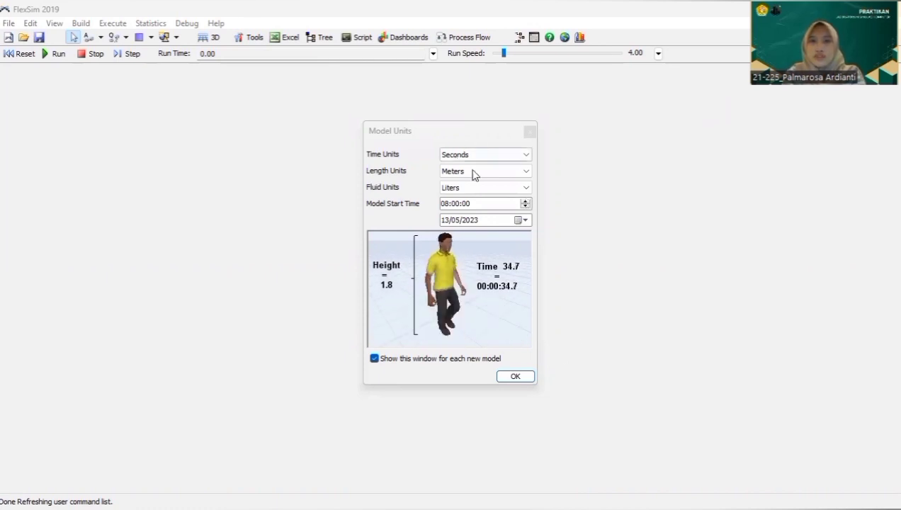
pyautogui.click(526, 204)
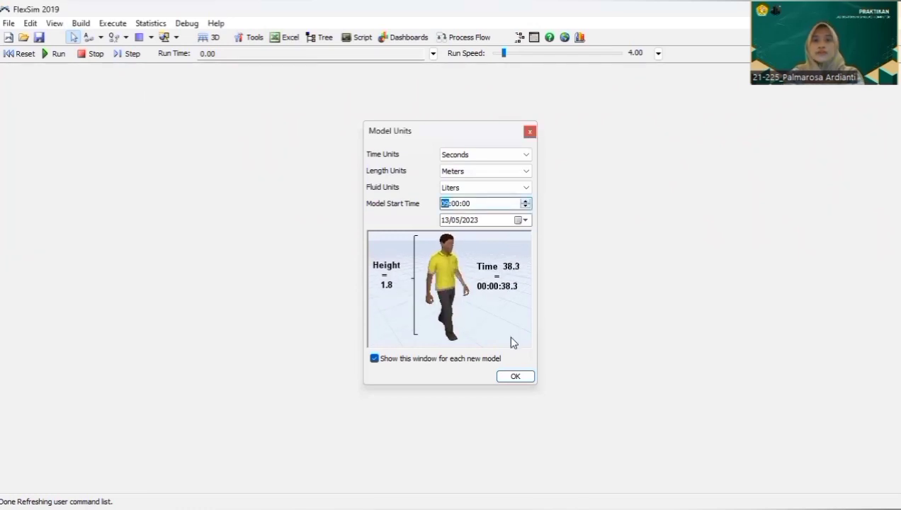
pyautogui.click(515, 377)
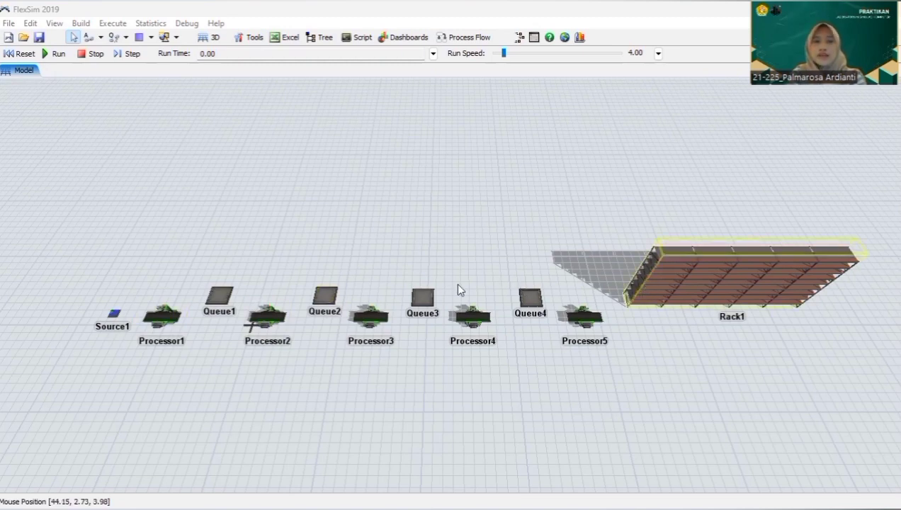
# Step: Rename the Source1 object as Kedatangan Kain in its properties
pyautogui.doubleClick(114, 316)
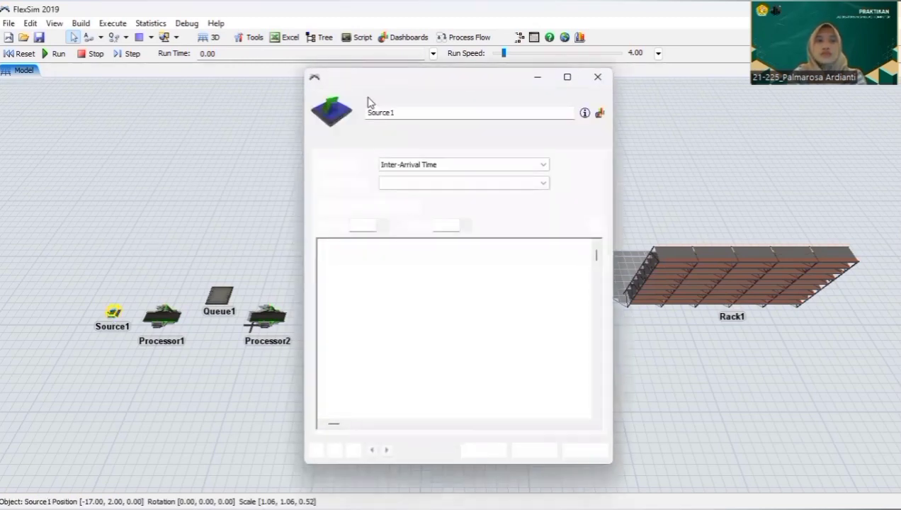
pyautogui.doubleClick(399, 110)
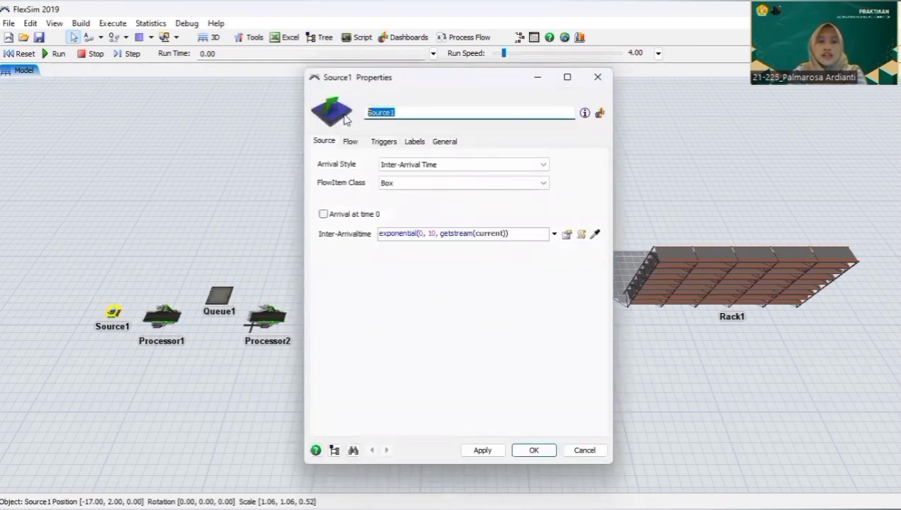
pyautogui.write('Kedatangan Kain')
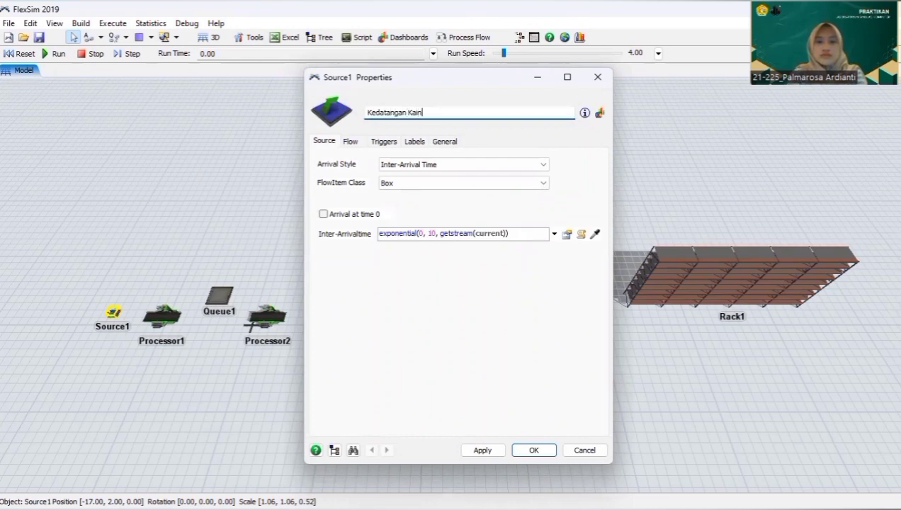
pyautogui.click(489, 454)
pyautogui.click(533, 451)
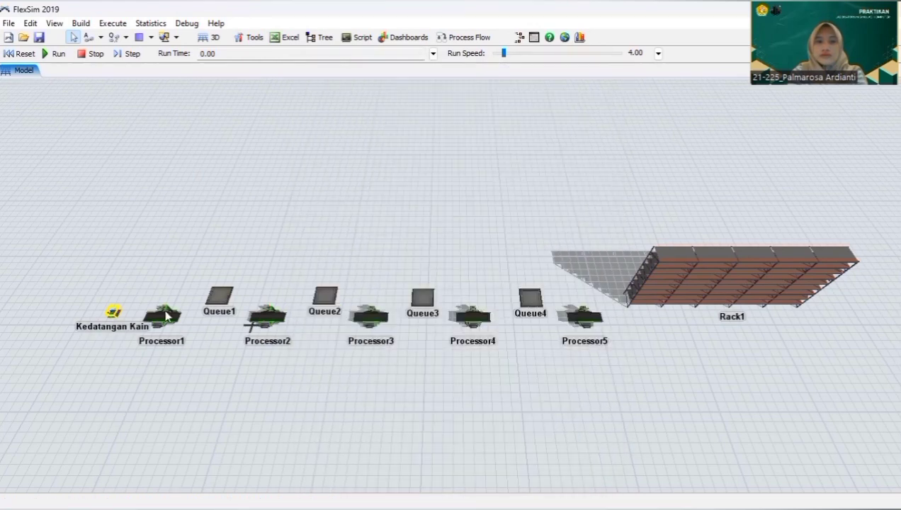
# Step: Rename the Processor1 object as Pemotongan Kain in its properties
pyautogui.click(165, 317)
pyautogui.doubleClick(169, 319)
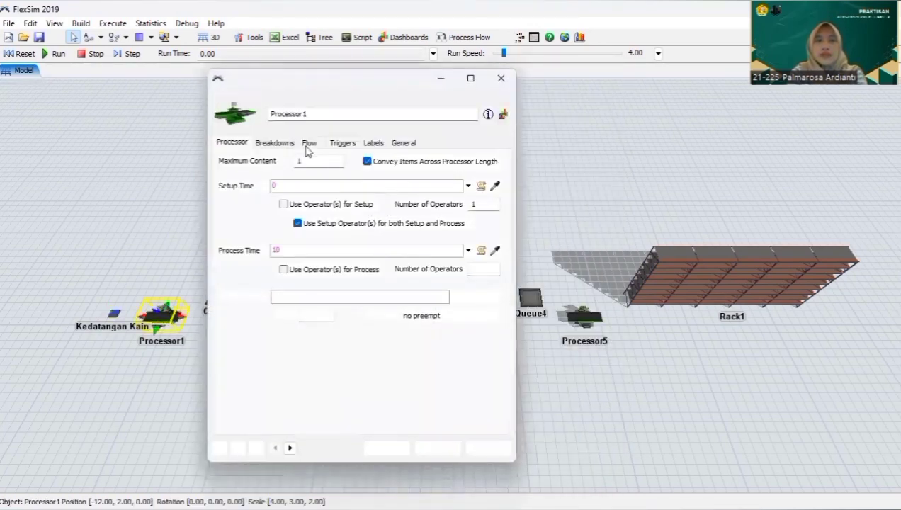
pyautogui.moveTo(314, 116); pyautogui.dragTo(246, 111)
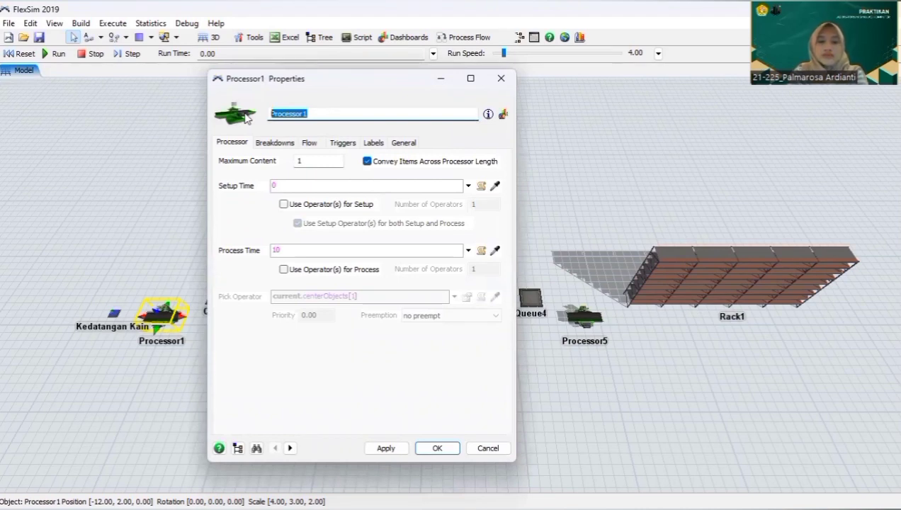
pyautogui.write('Pemotongan Kain')
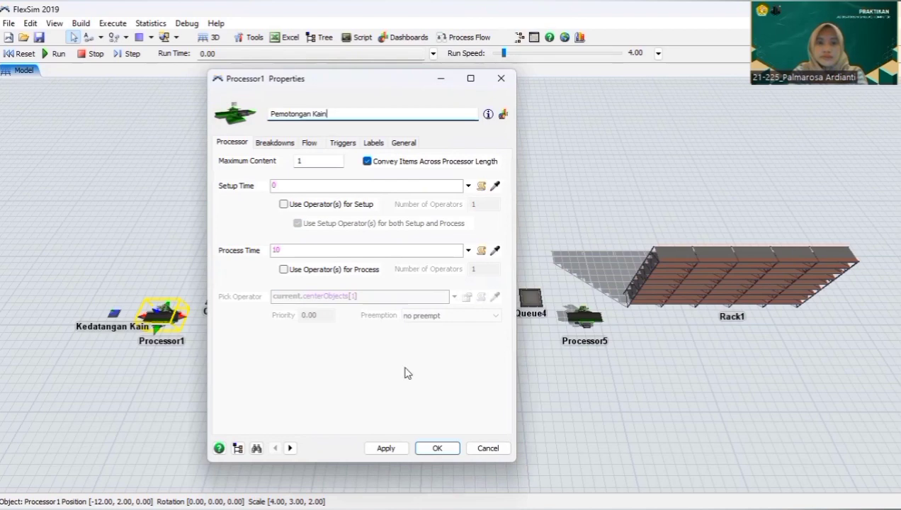
pyautogui.click(400, 450)
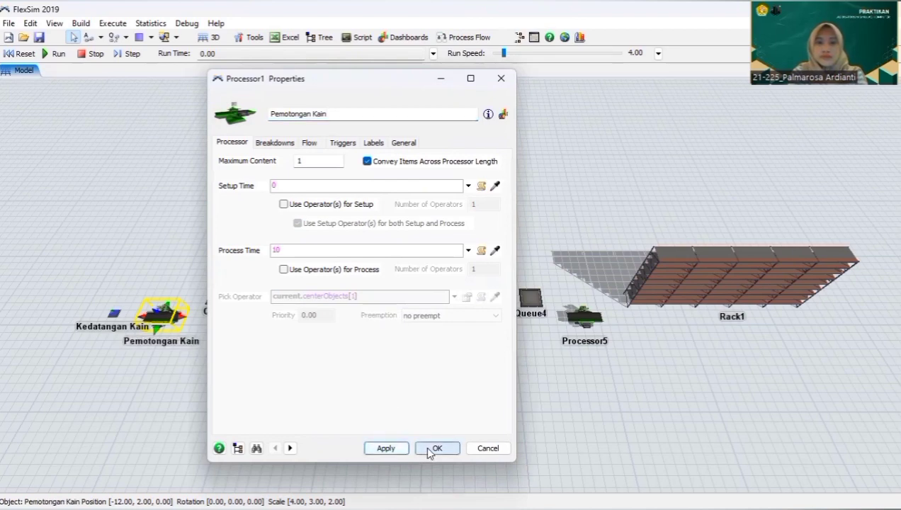
pyautogui.click(428, 448)
# Step: Rename the Queue1 object as Penampungan Kain in its properties
pyautogui.doubleClick(219, 297)
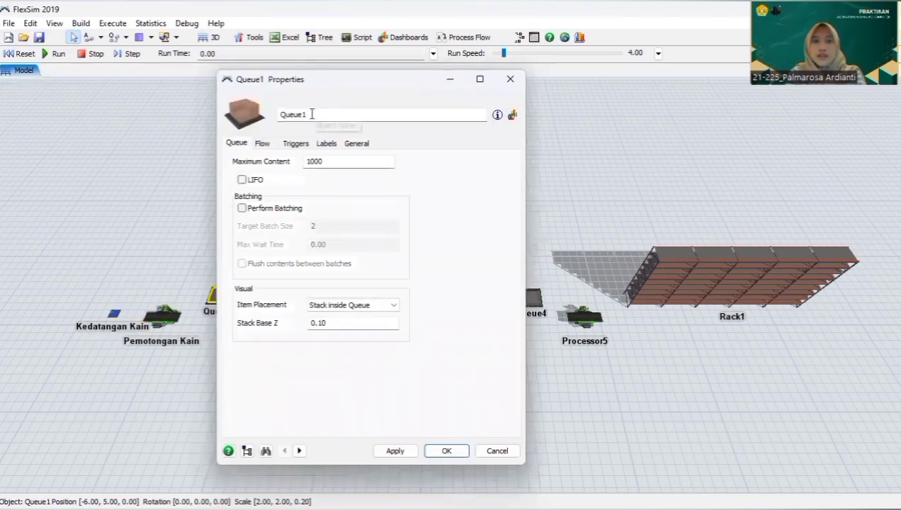
pyautogui.moveTo(311, 115); pyautogui.dragTo(273, 117)
pyautogui.write('Penampungan Kain')
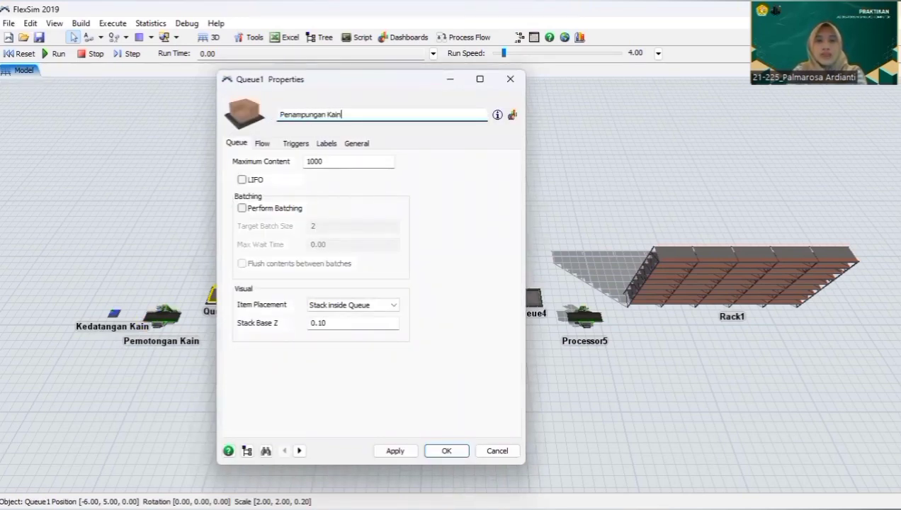
pyautogui.click(399, 452)
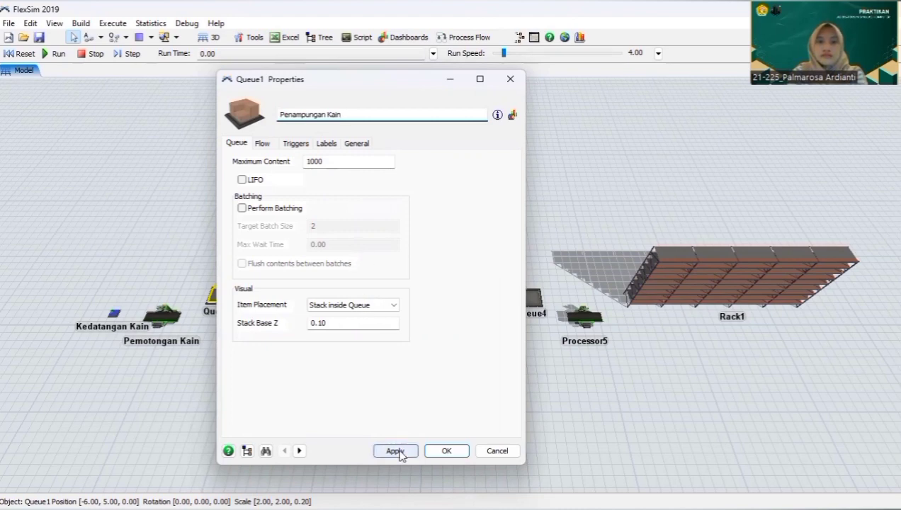
pyautogui.click(446, 455)
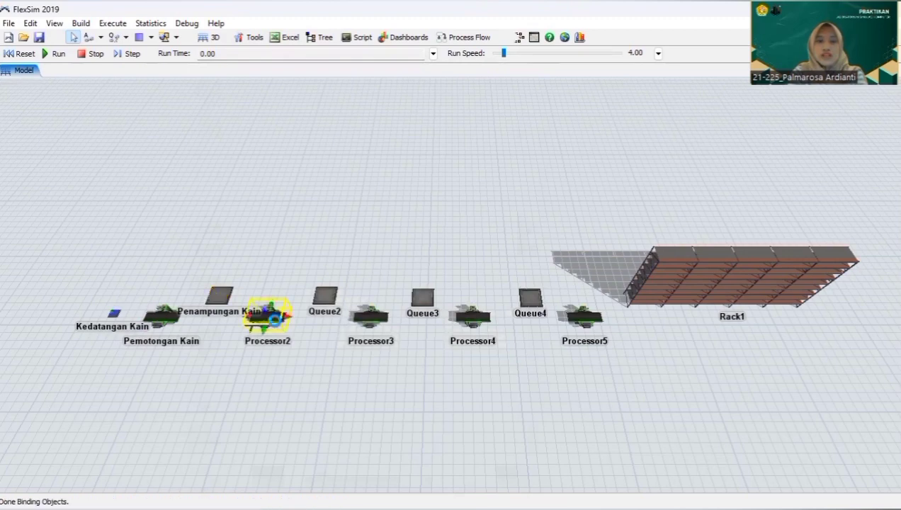
# Step: Rename the Processor2 object as Pembordiran in its properties
pyautogui.doubleClick(276, 325)
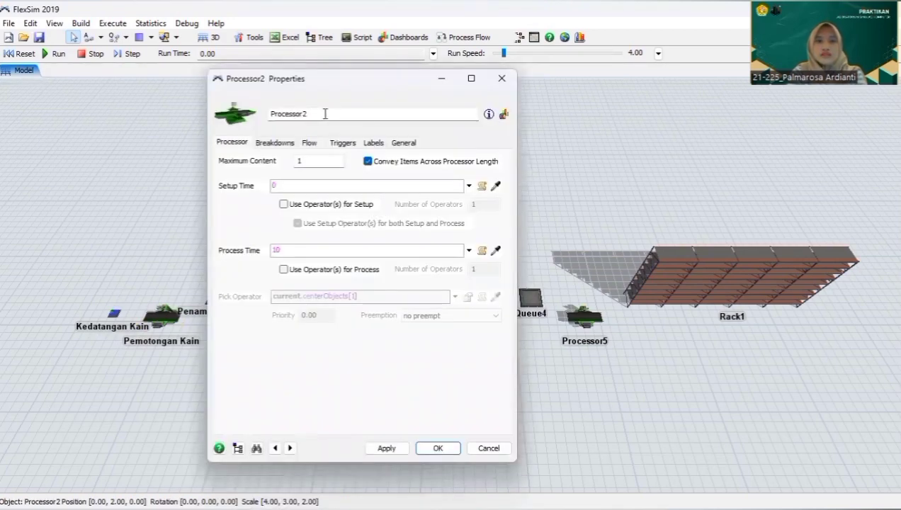
pyautogui.doubleClick(325, 114)
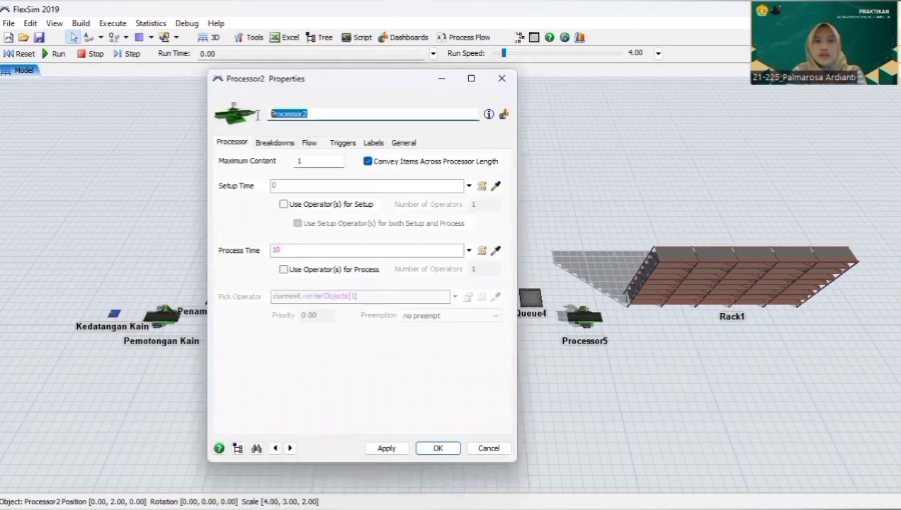
pyautogui.write('Pembord')
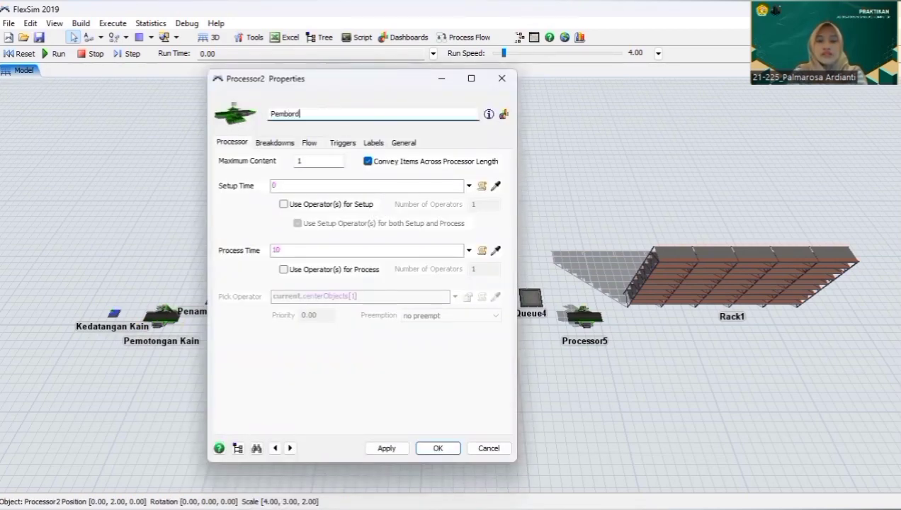
pyautogui.write('iran')
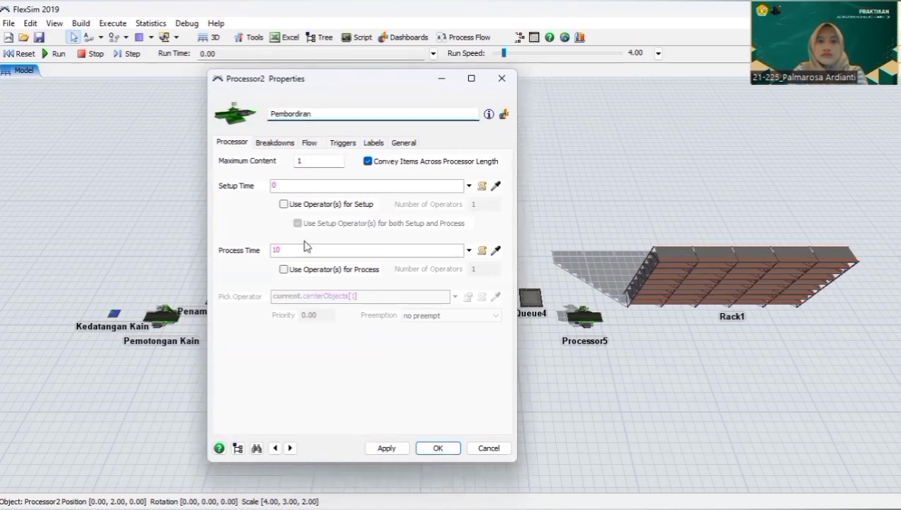
pyautogui.click(393, 448)
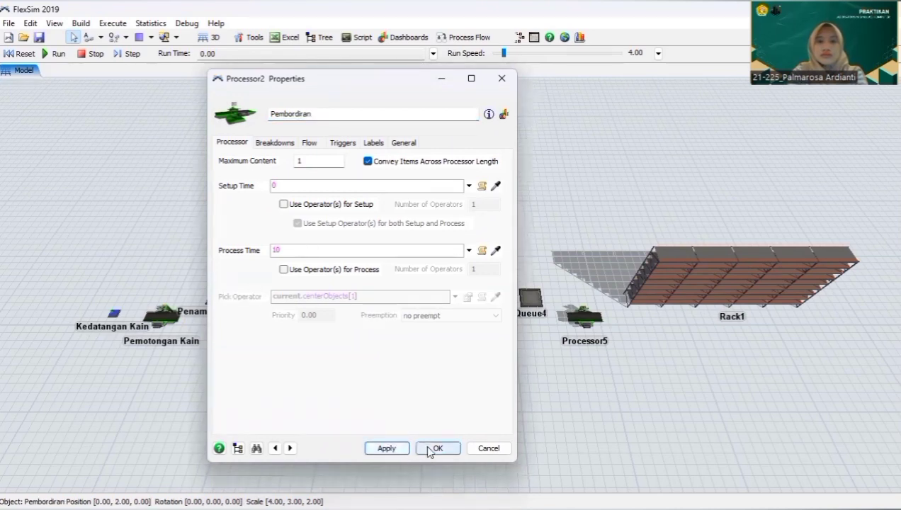
pyautogui.click(428, 448)
# Step: Rename the Queue2 object as Antrian 2 in its properties
pyautogui.doubleClick(321, 296)
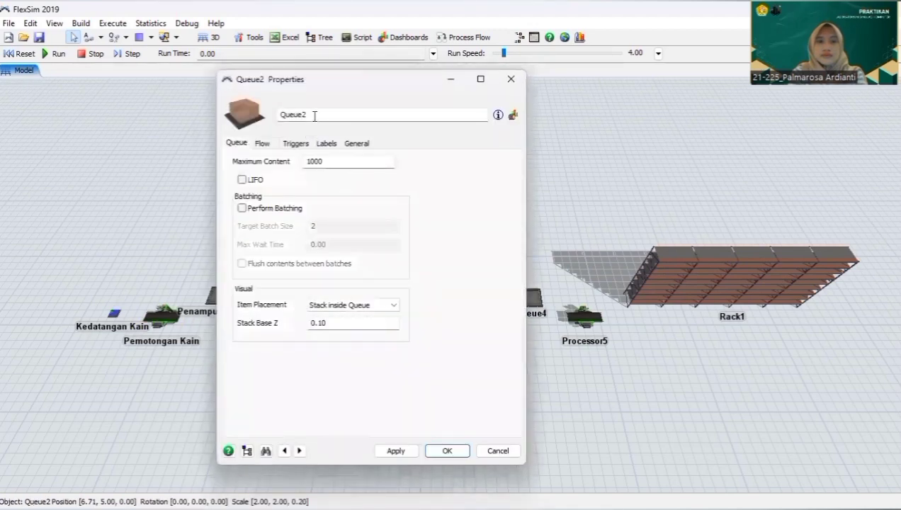
pyautogui.doubleClick(315, 116)
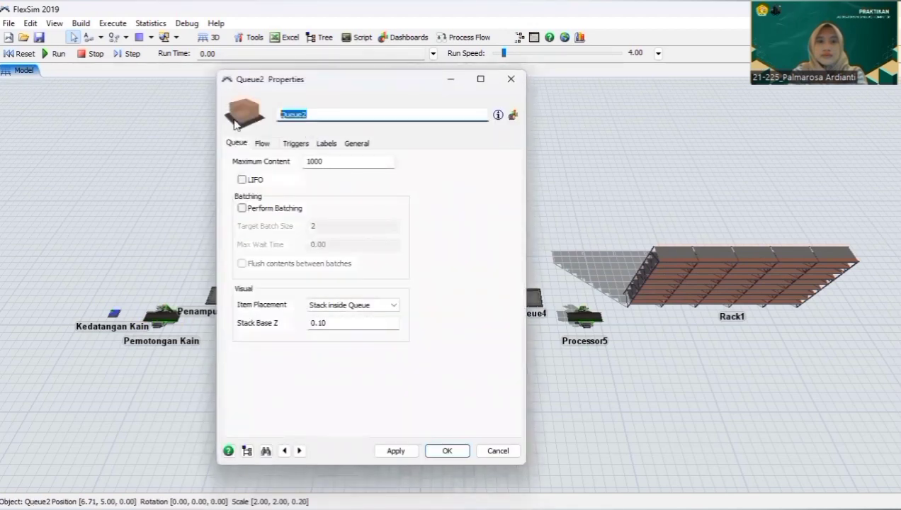
pyautogui.write('Antrian 2')
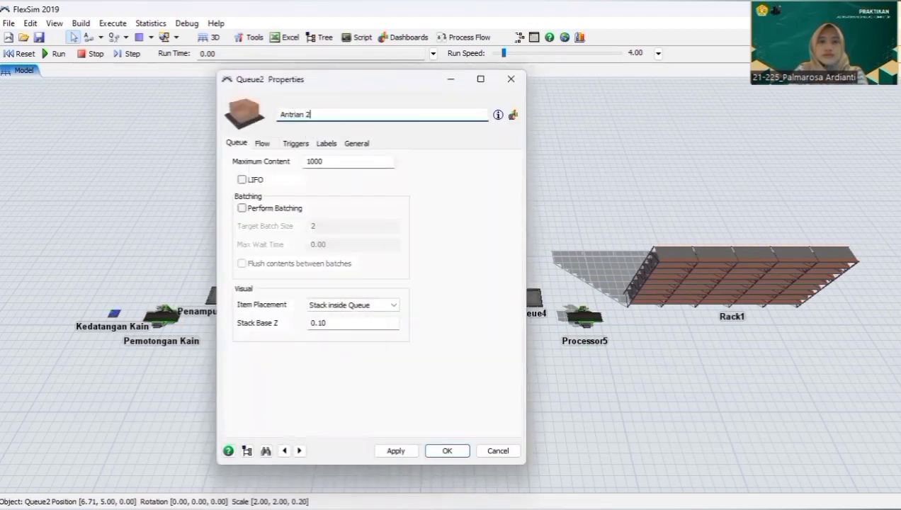
pyautogui.click(395, 451)
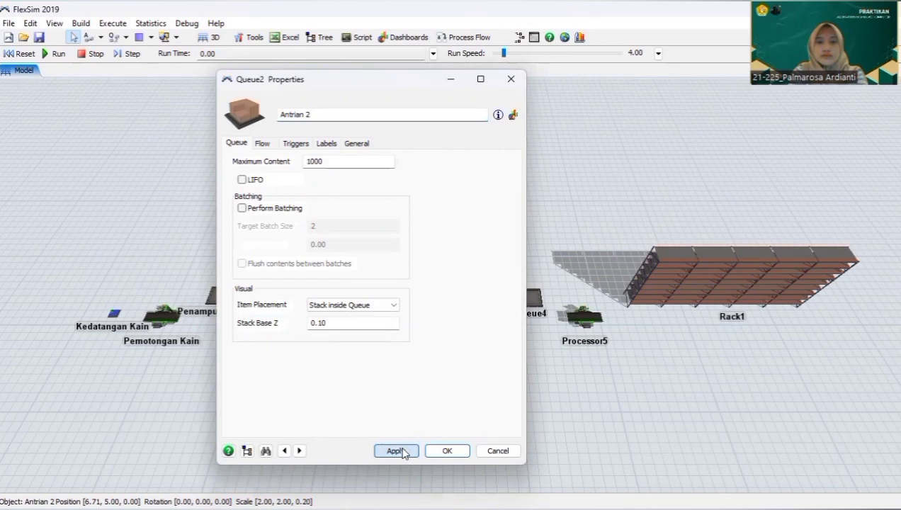
pyautogui.click(446, 452)
# Step: Rename the Processor3 object as Press in its properties
pyautogui.click(373, 318)
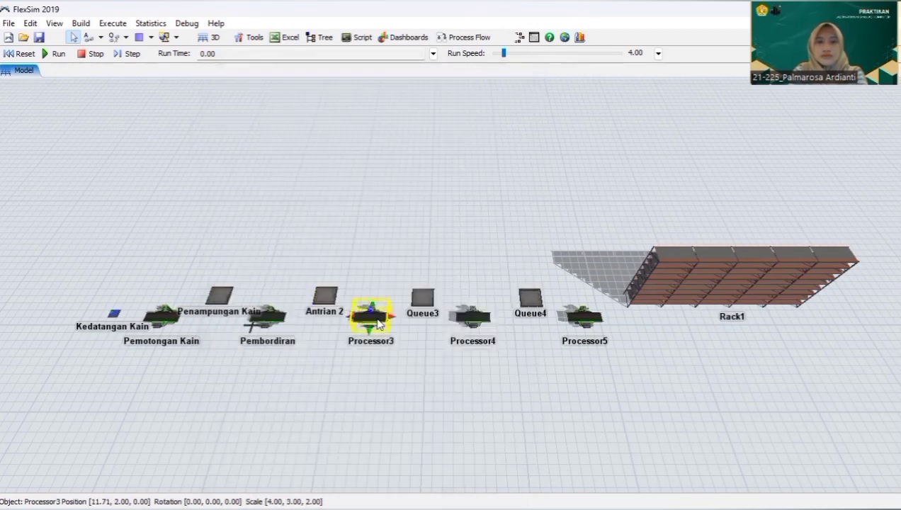
pyautogui.doubleClick(374, 318)
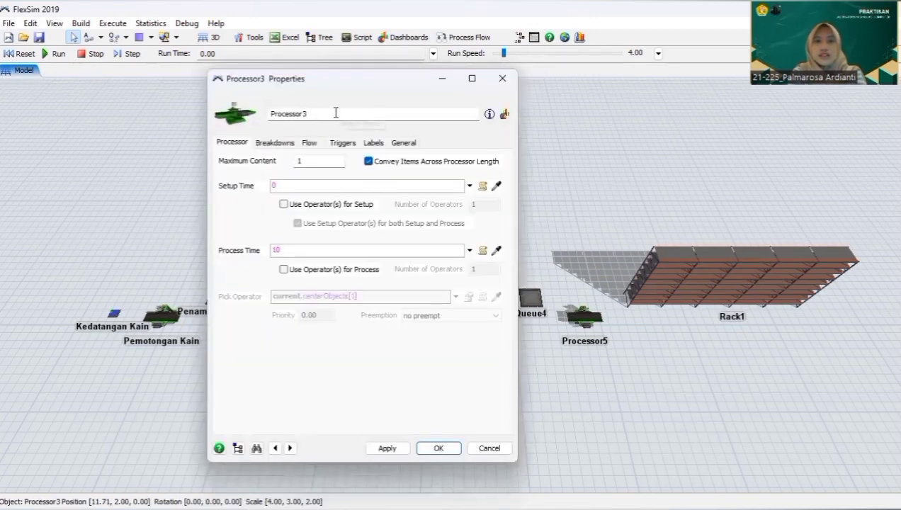
pyautogui.click(336, 111)
pyautogui.hotkey('ctrl', 'a')
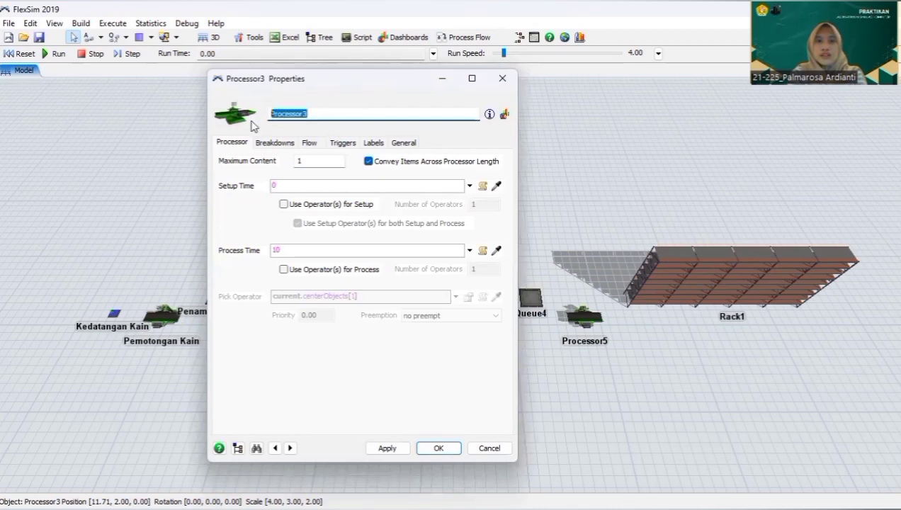
pyautogui.write('P')
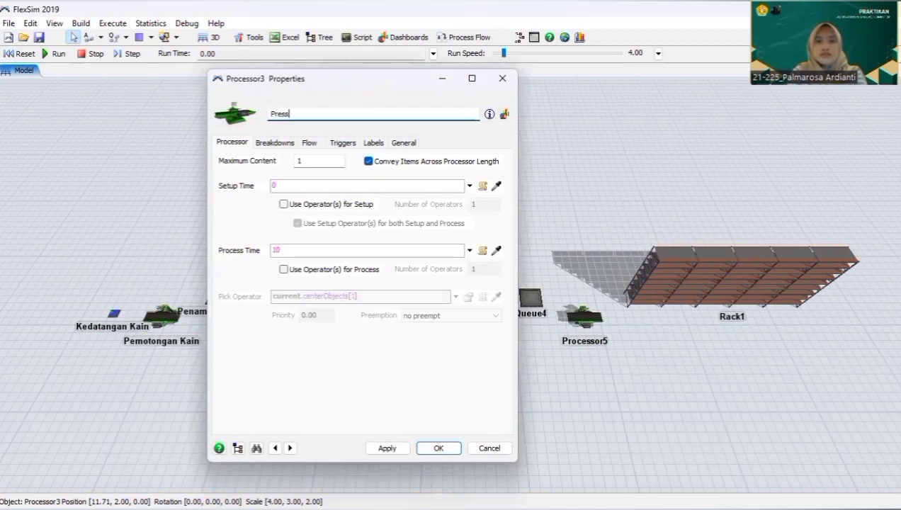
pyautogui.write('ress')
pyautogui.click(387, 448)
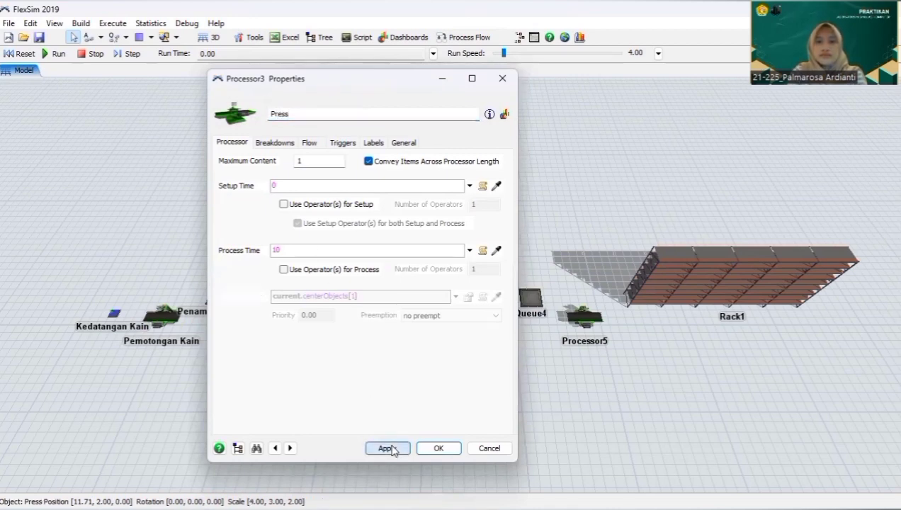
pyautogui.click(439, 448)
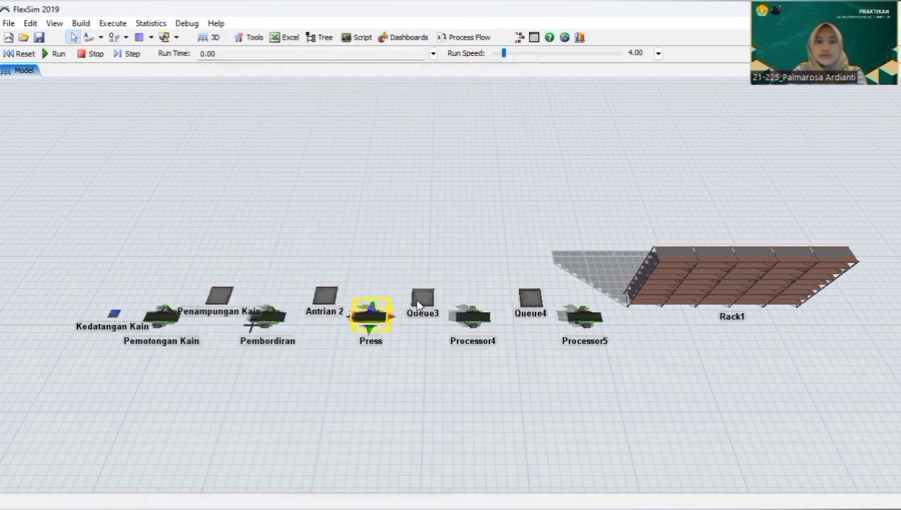
# Step: Rename the Queue3 object as Antrian 3 in its properties
pyautogui.hotkey('ctrl', 'a')
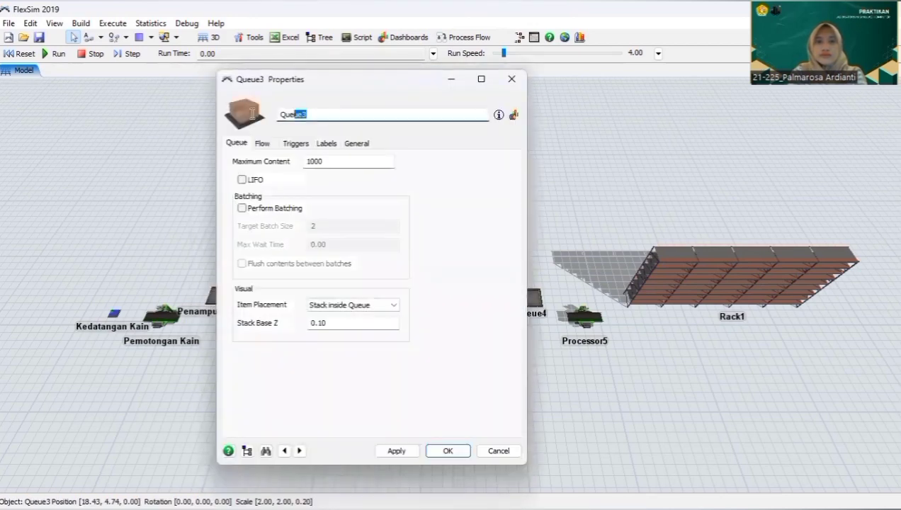
pyautogui.write('Antrian 3')
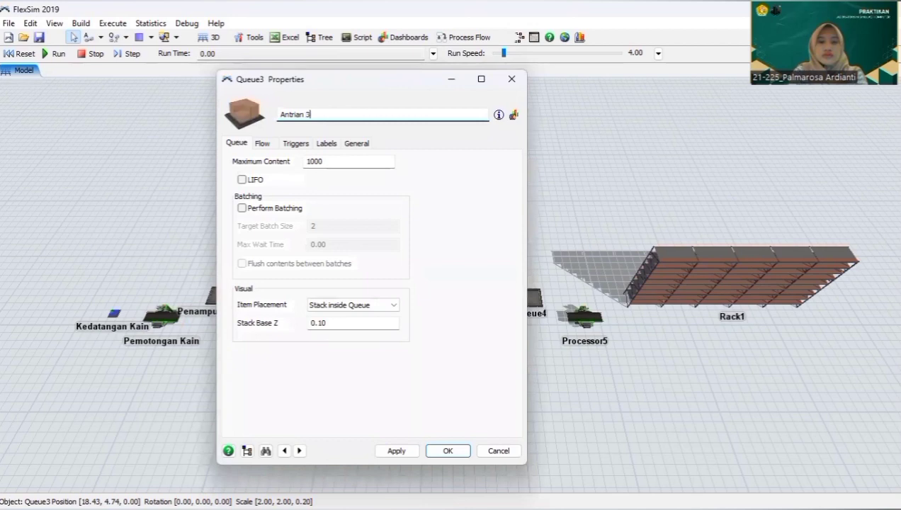
pyautogui.click(397, 452)
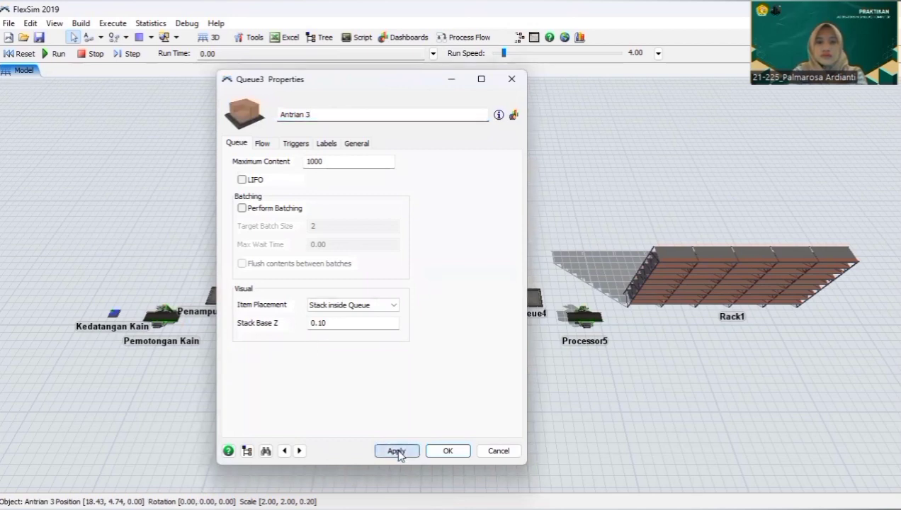
pyautogui.click(445, 451)
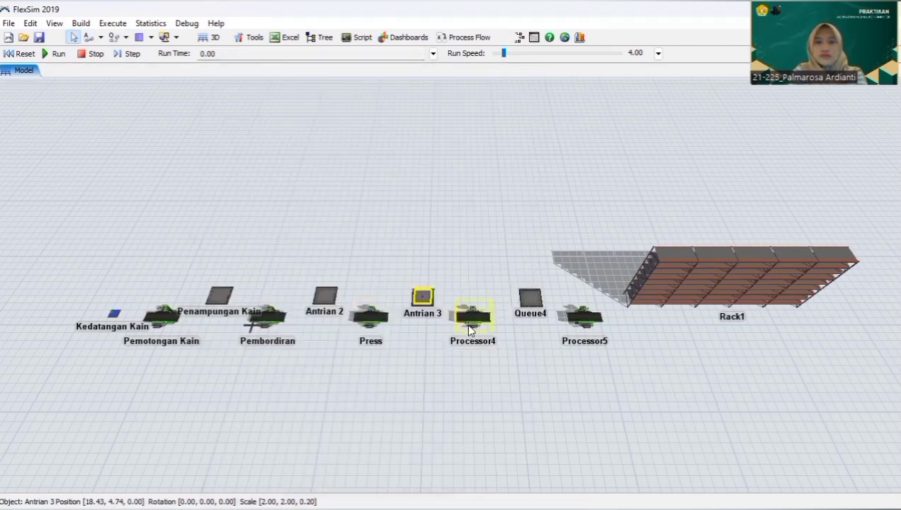
# Step: Rename the Processor4 object as Penggabungan in its properties
pyautogui.doubleClick(467, 330)
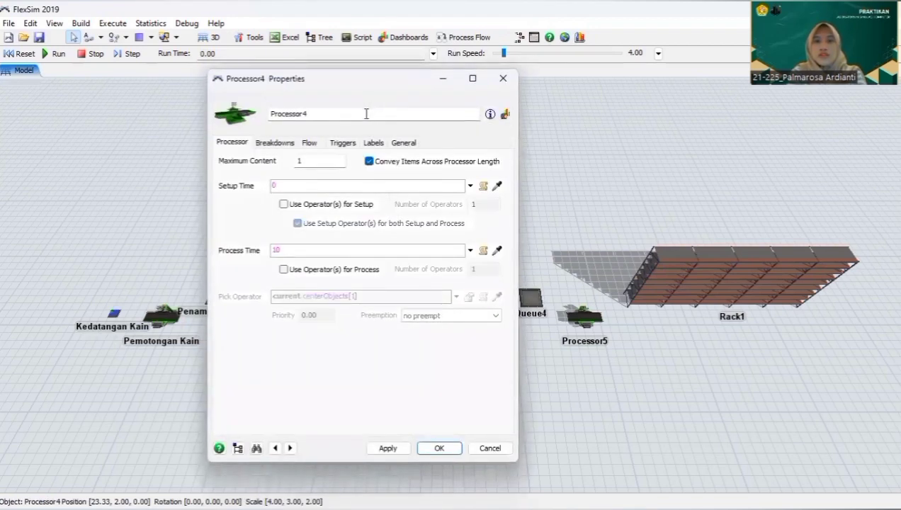
pyautogui.moveTo(367, 115); pyautogui.dragTo(269, 112)
pyautogui.write('P')
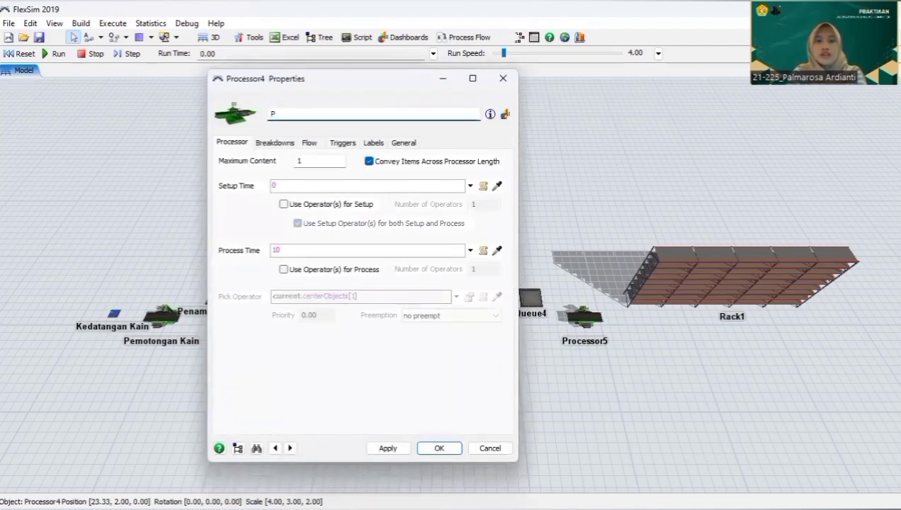
pyautogui.write('enggabunga')
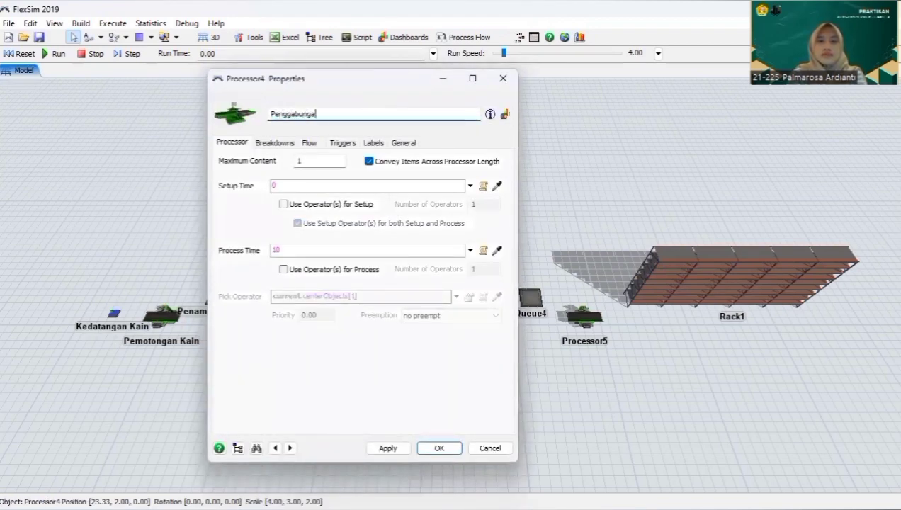
pyautogui.write('n')
pyautogui.click(385, 449)
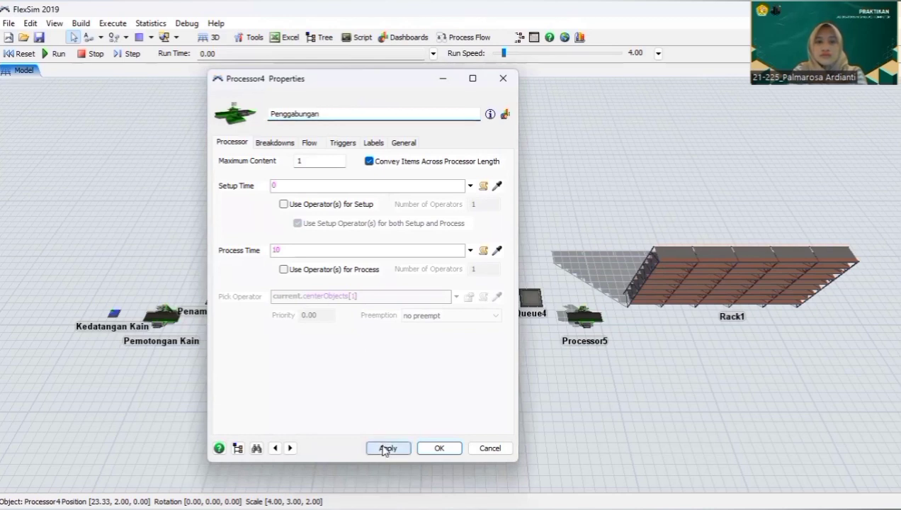
pyautogui.click(437, 447)
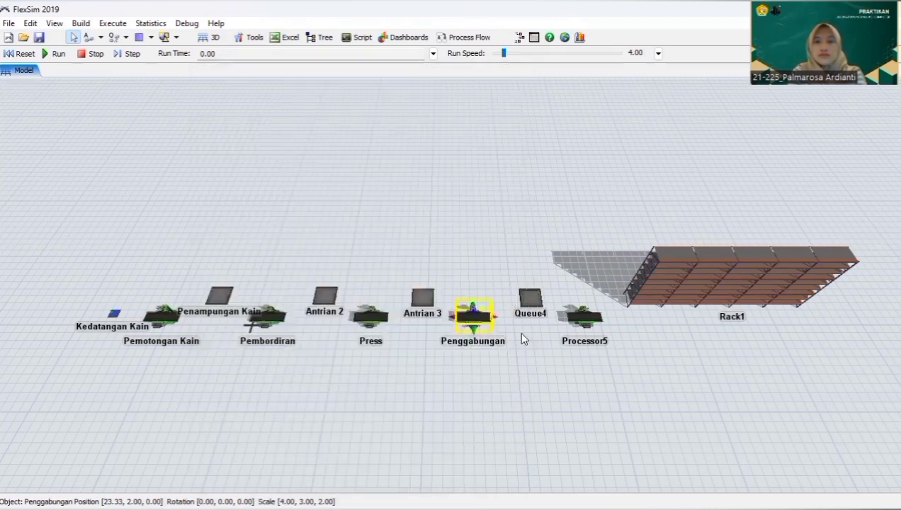
# Step: Rename the Queue4 object as Antrian 4 in its properties
pyautogui.doubleClick(530, 297)
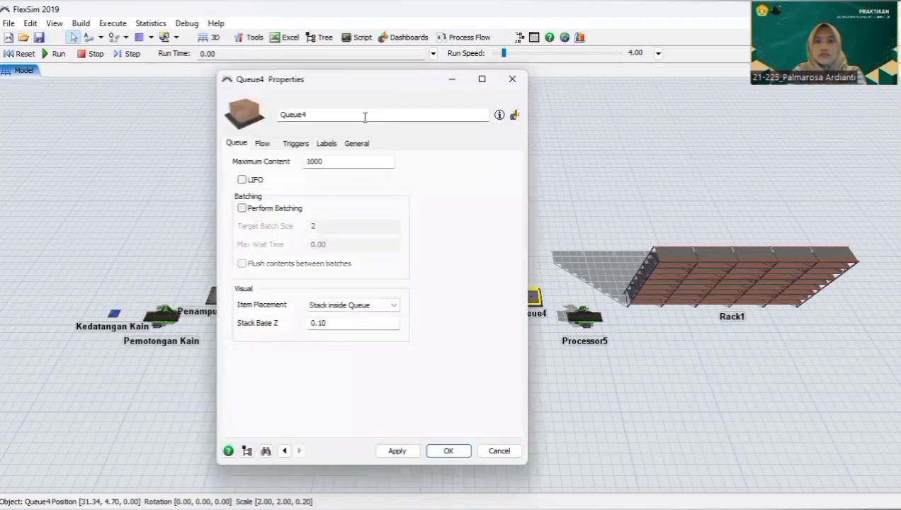
pyautogui.doubleClick(365, 118)
pyautogui.write('Antrian 4')
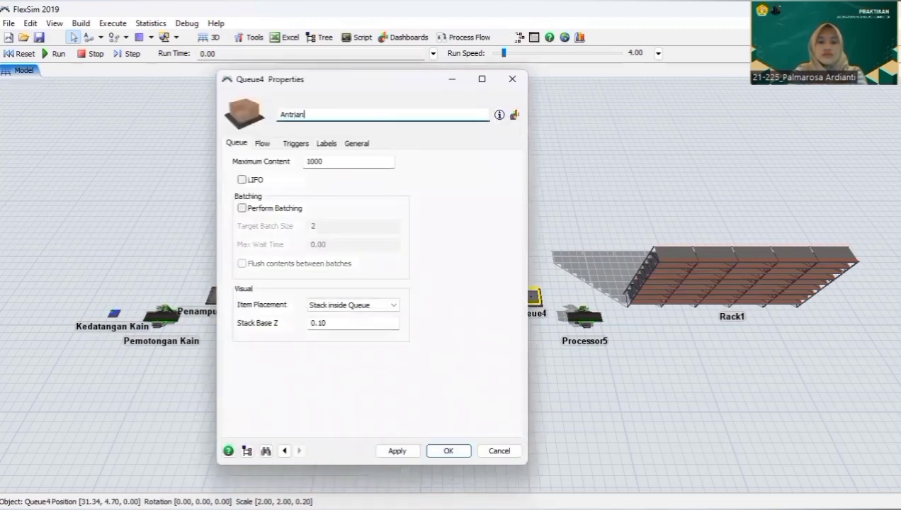
pyautogui.click(409, 451)
pyautogui.click(445, 451)
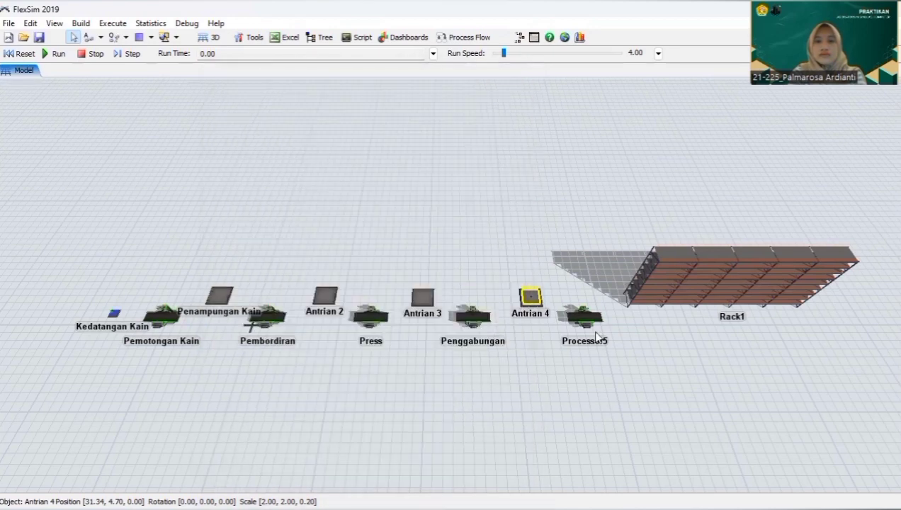
# Step: Rename the Processor5 object as Pengemasan in its properties
pyautogui.click(579, 318)
pyautogui.doubleClick(575, 316)
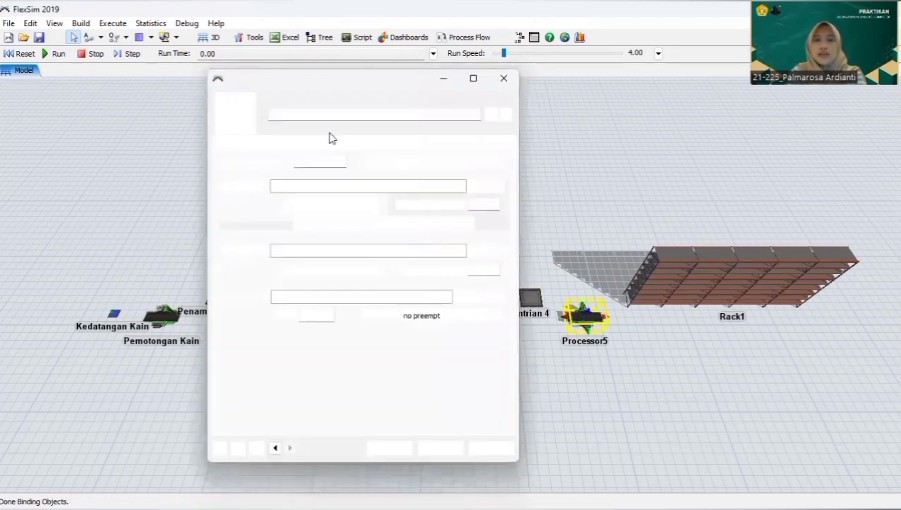
pyautogui.moveTo(322, 112); pyautogui.dragTo(246, 112)
pyautogui.write('Pengemasan')
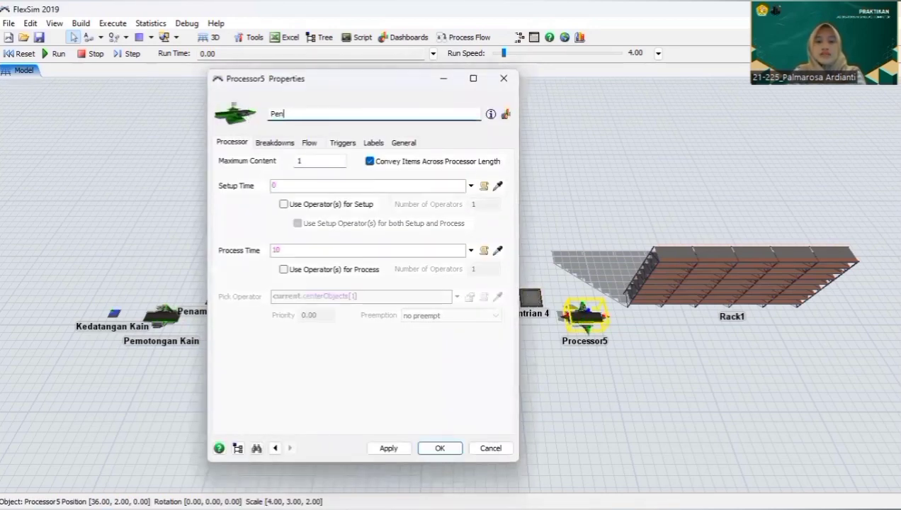
pyautogui.click(386, 449)
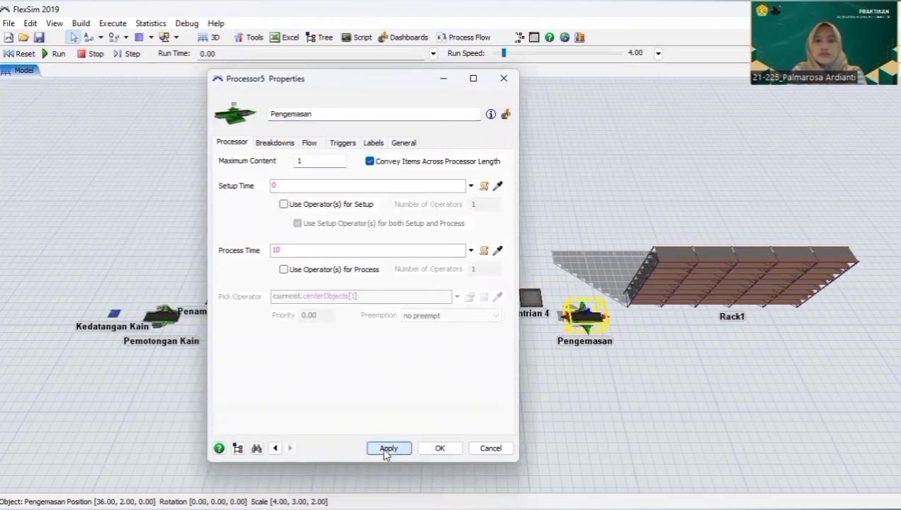
pyautogui.click(440, 448)
# Step: Rename the Rack1 object as Penyimpanan in its properties
pyautogui.doubleClick(685, 275)
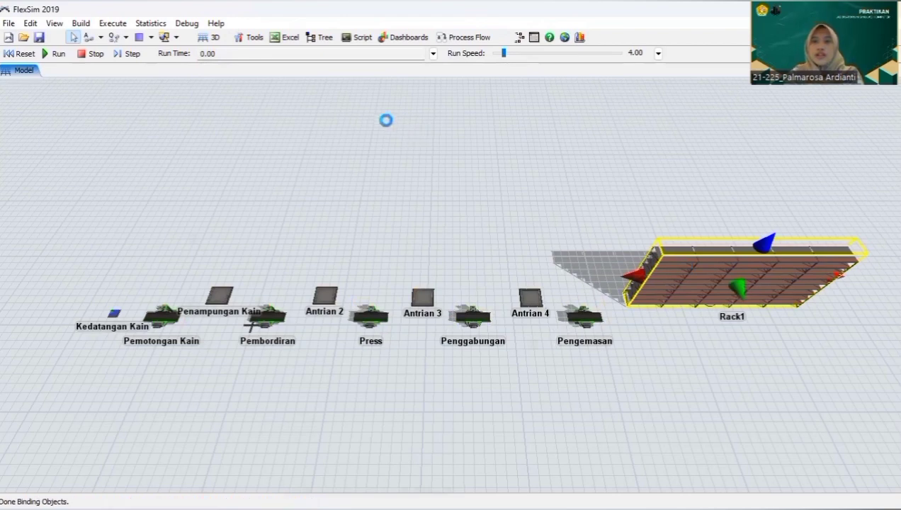
pyautogui.doubleClick(422, 110)
pyautogui.write('Penyimpanan')
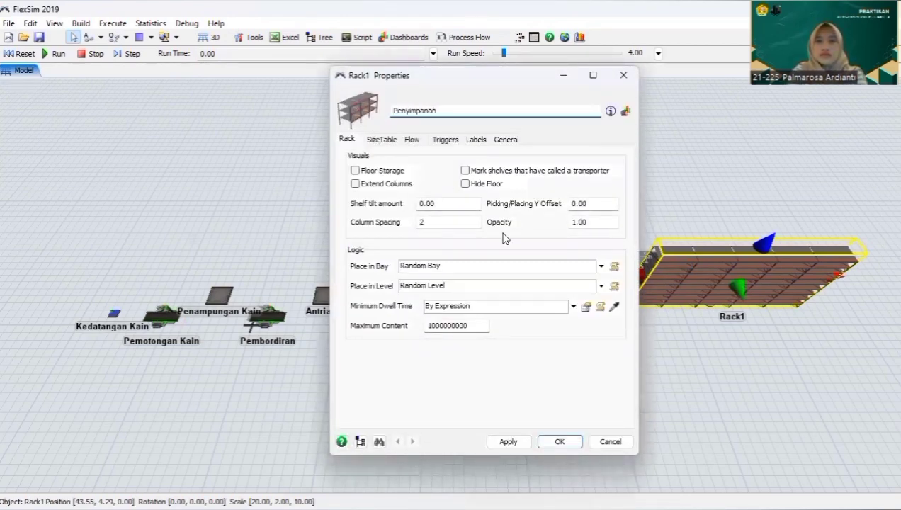
pyautogui.click(519, 442)
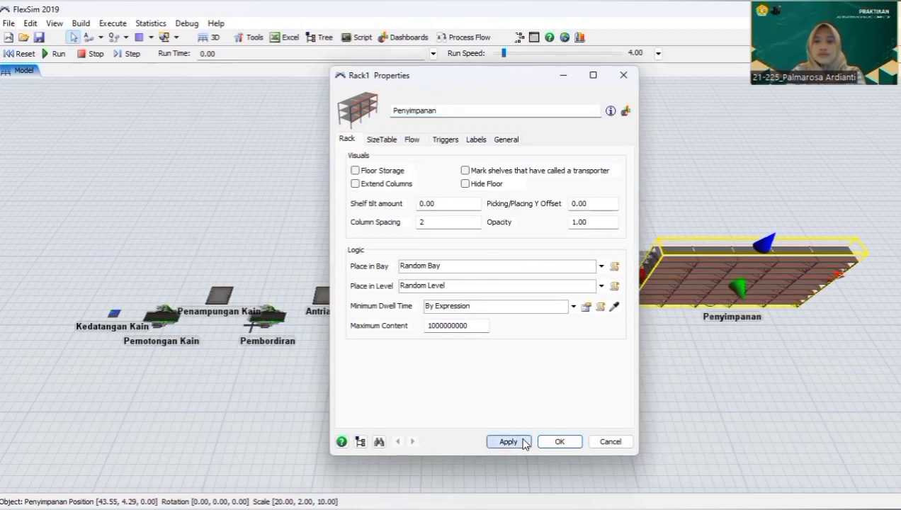
pyautogui.click(558, 442)
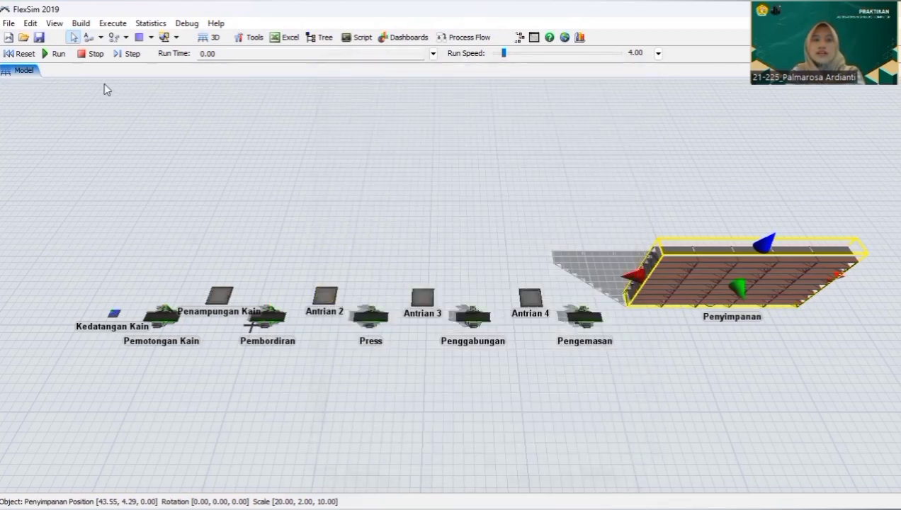
# Step: Connect Kedatangan Kain, Pemotongan Kain, Penampungan Kain, Pembordiran, Antrian 2 and Press in sequence with the Connect Objects tool
pyautogui.click(88, 38)
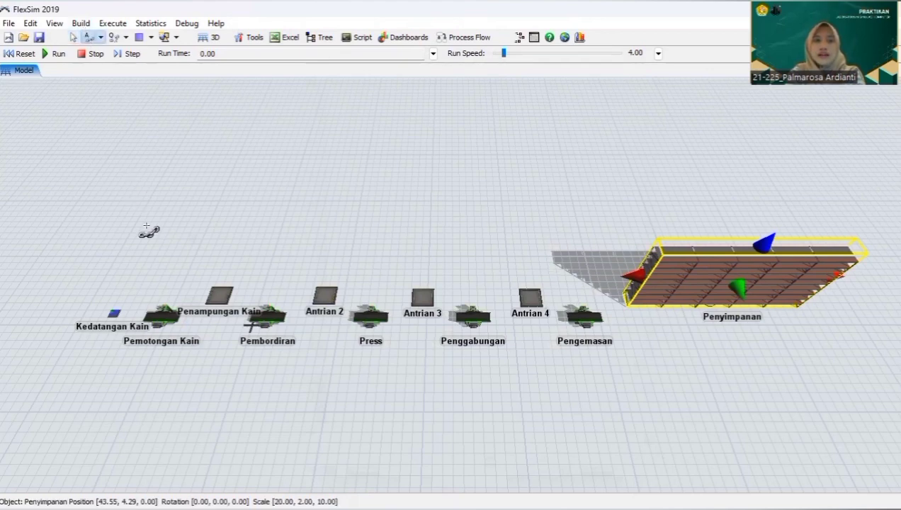
pyautogui.click(115, 314)
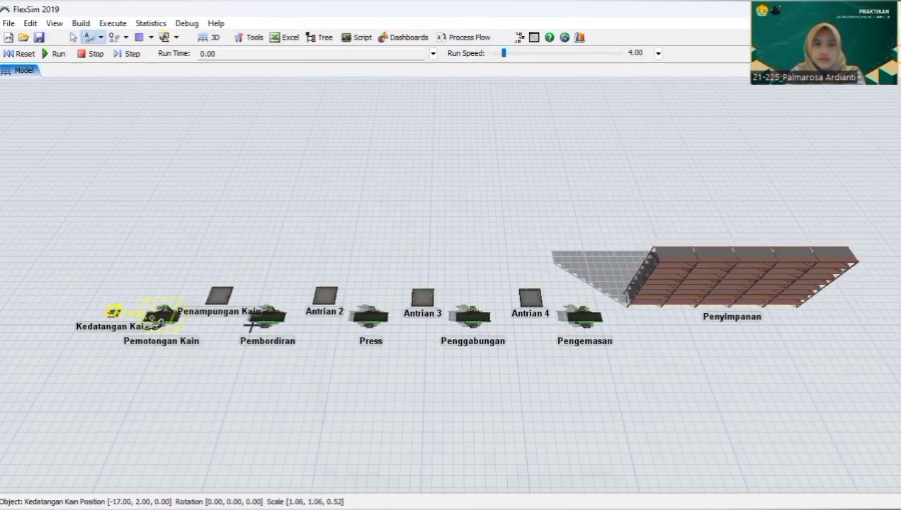
pyautogui.click(161, 315)
pyautogui.click(218, 295)
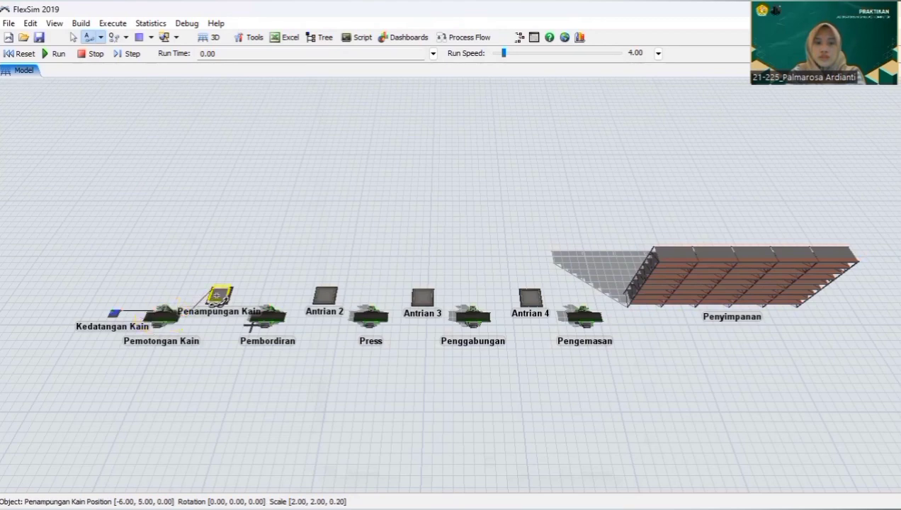
pyautogui.click(266, 317)
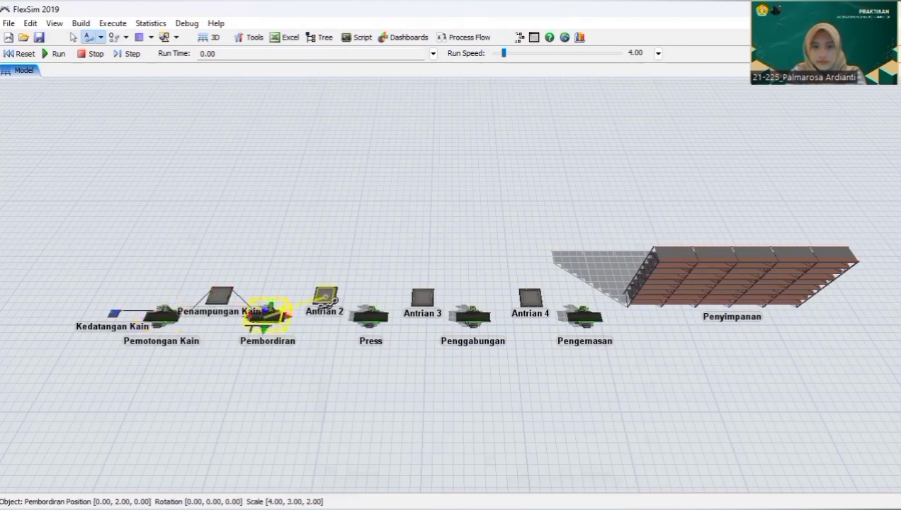
pyautogui.click(323, 297)
pyautogui.click(369, 315)
# Step: Continue the object connections from Press through Antrian 3, Penggabungan, Antrian 4 and Pengemasan to the Penyimpanan rack
pyautogui.click(422, 297)
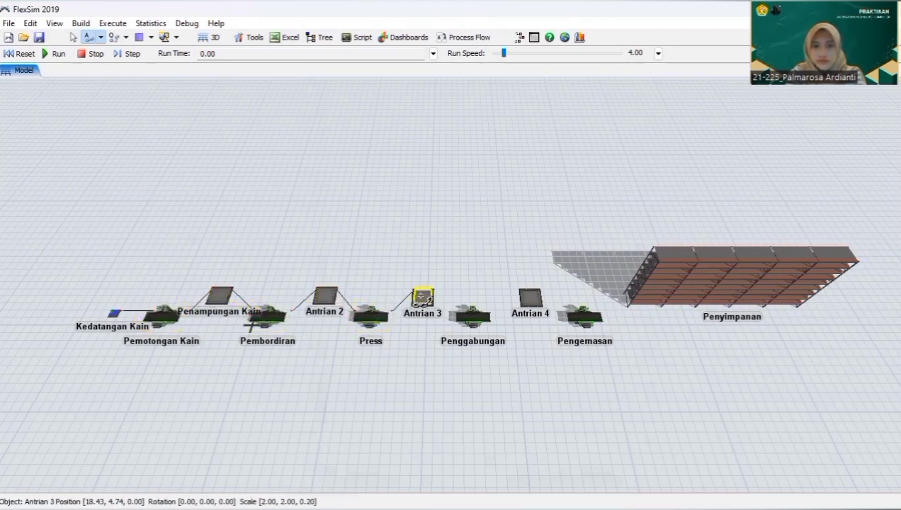
pyautogui.click(473, 315)
pyautogui.click(532, 296)
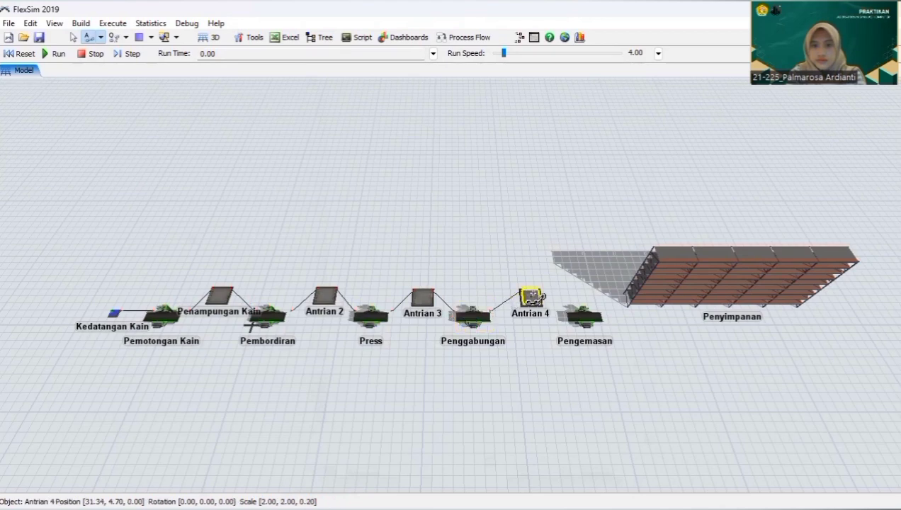
pyautogui.click(583, 319)
pyautogui.click(666, 282)
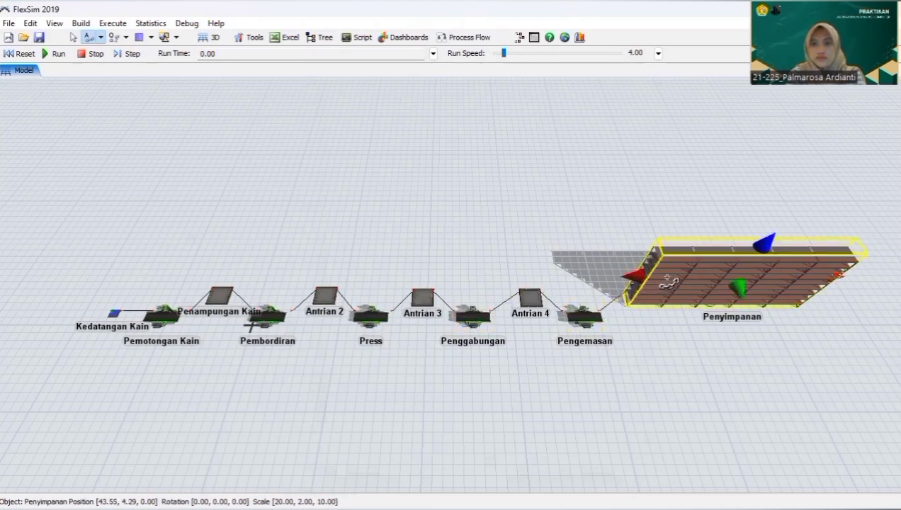
pyautogui.press('Escape')
pyautogui.click(294, 175)
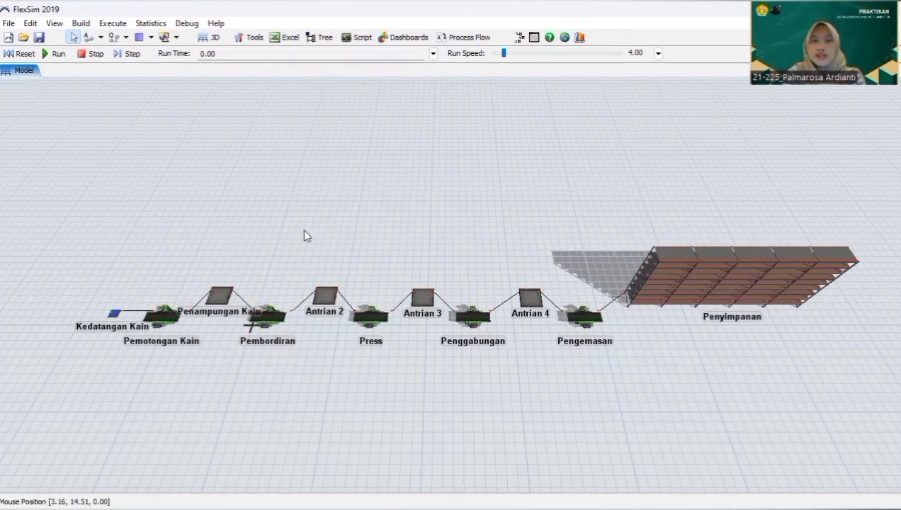
# Step: Launch ExpertFit from FlexSim and create a project element named Pemotongan Kain that fits distributions to data
pyautogui.click(153, 22)
pyautogui.click(190, 77)
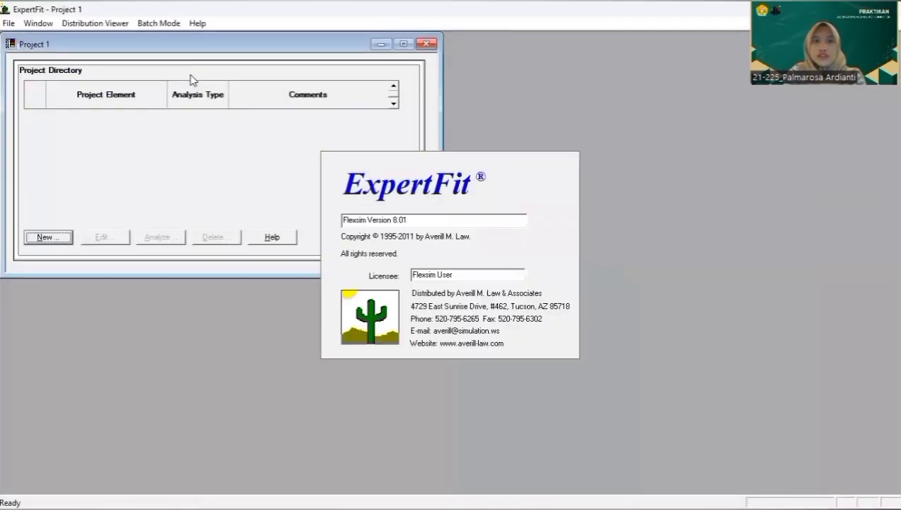
pyautogui.click(47, 237)
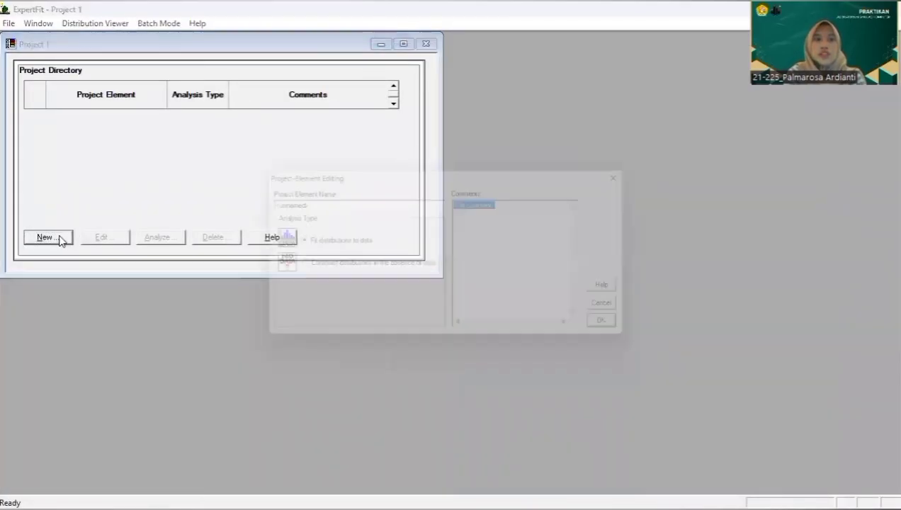
pyautogui.moveTo(327, 200); pyautogui.dragTo(238, 215)
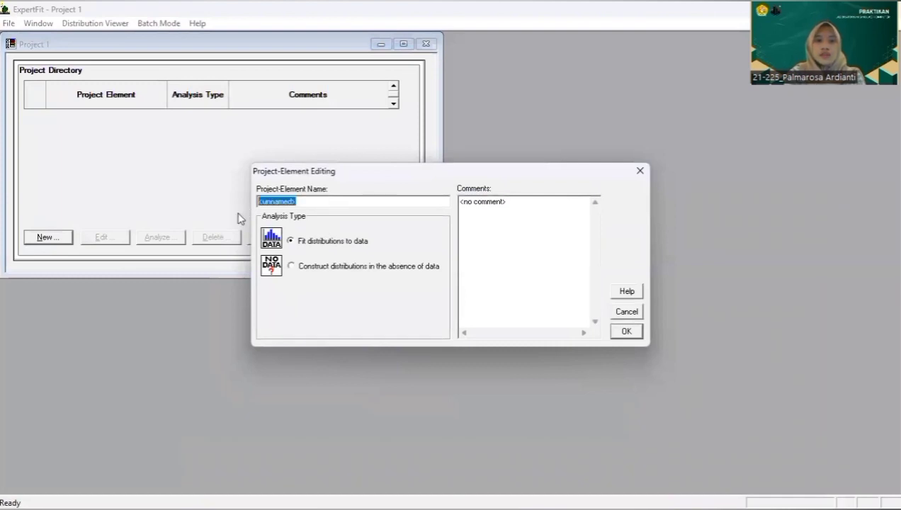
pyautogui.write('Pemotonga')
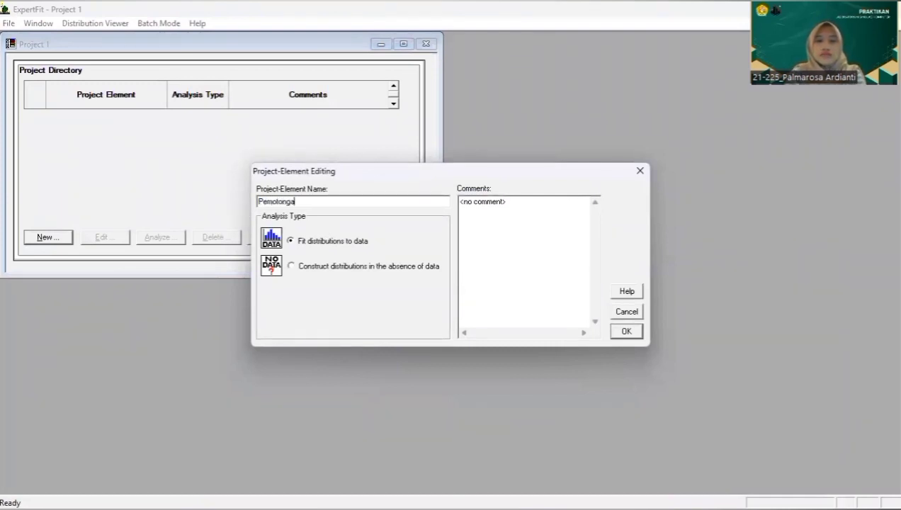
pyautogui.write('n Kain')
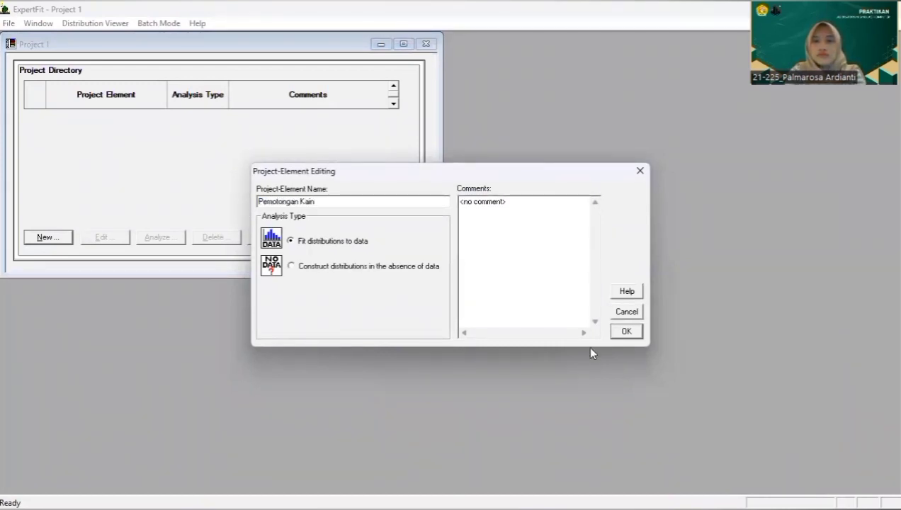
pyautogui.click(626, 332)
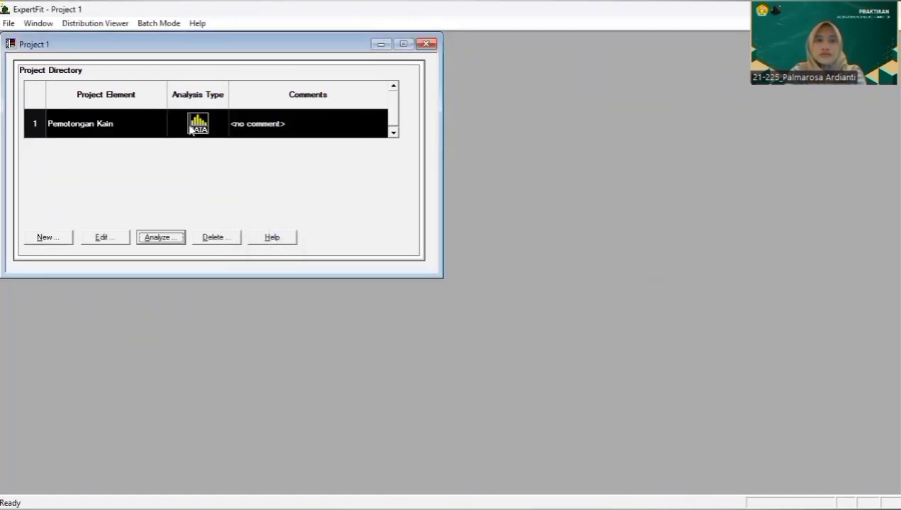
# Step: Open the Pemotongan Kain analysis and bring up its data editor using the Enter/Edit Data Values option
pyautogui.doubleClick(190, 129)
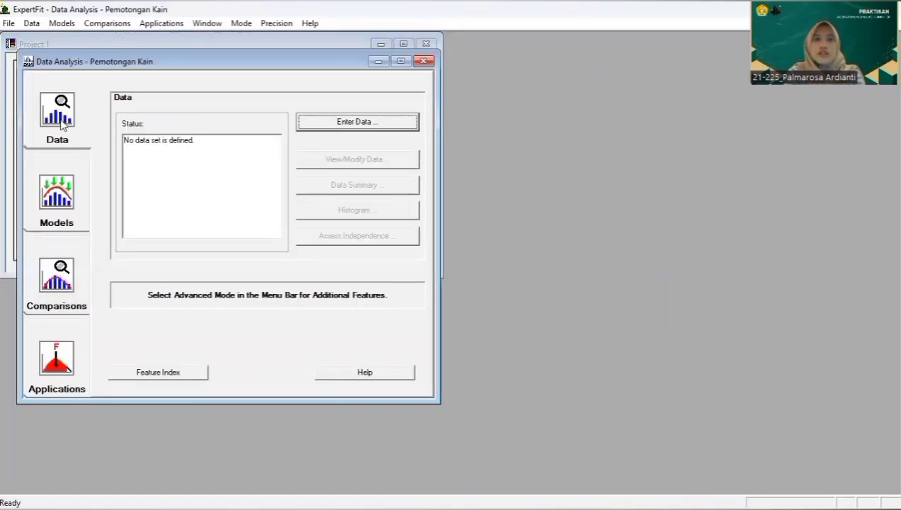
pyautogui.click(328, 124)
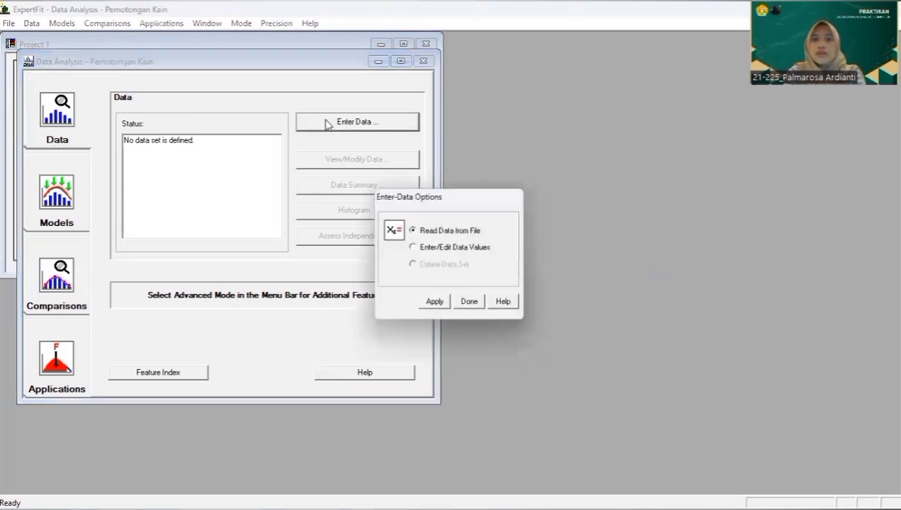
pyautogui.click(447, 249)
pyautogui.click(437, 304)
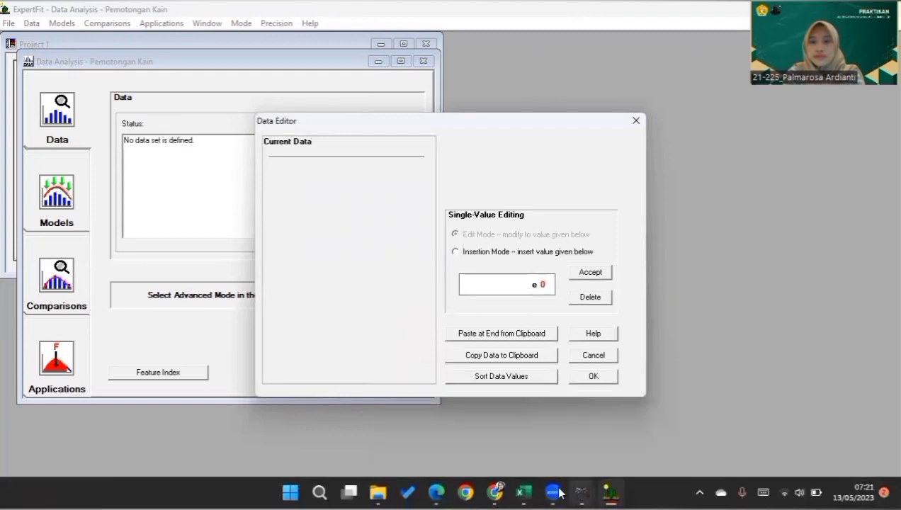
# Step: Switch to the Excel workbook Book1, copy cells B3:B17, and return to the ExpertFit data editor
pyautogui.click(525, 491)
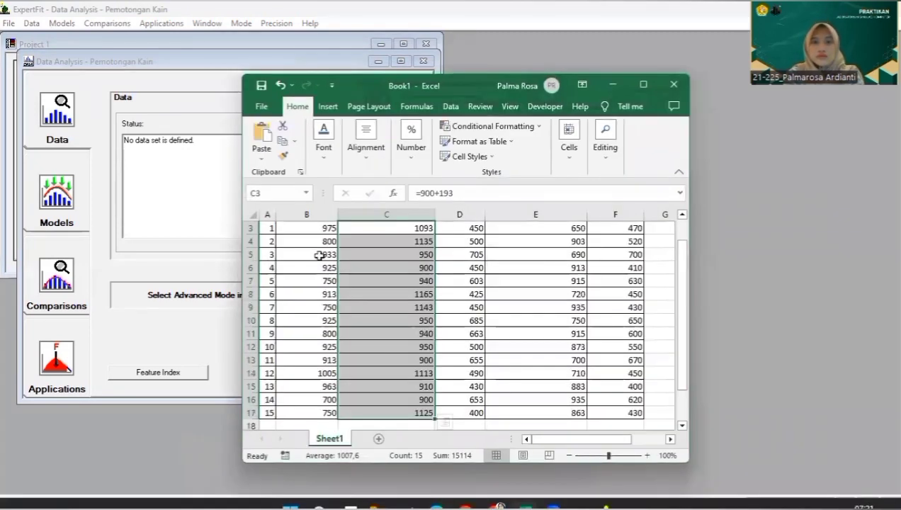
pyautogui.scroll(1, 318, 256)
pyautogui.click(329, 255)
pyautogui.moveTo(329, 255); pyautogui.dragTo(346, 418)
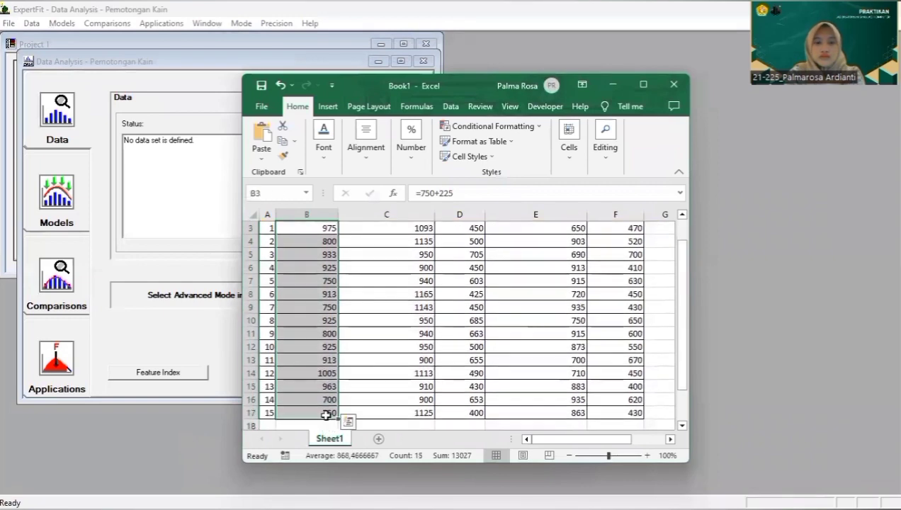
pyautogui.hotkey('ctrl', 'c')
pyautogui.click(613, 84)
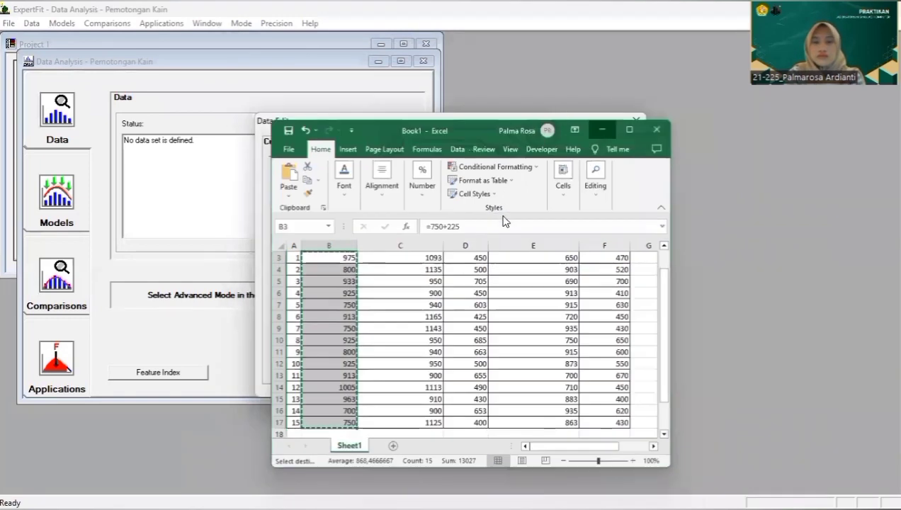
# Step: Paste the copied values into the Pemotongan Kain data set, accept them, and close the data summary
pyautogui.click(542, 337)
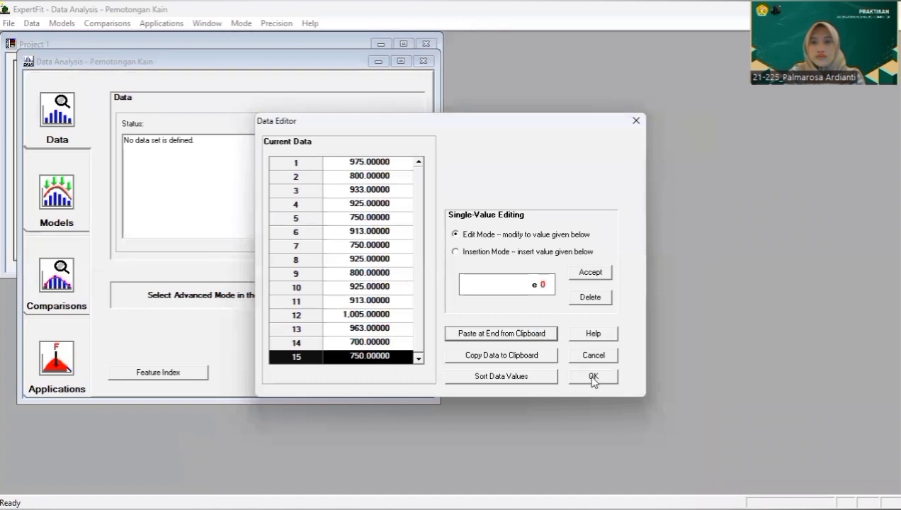
pyautogui.click(594, 377)
pyautogui.click(462, 289)
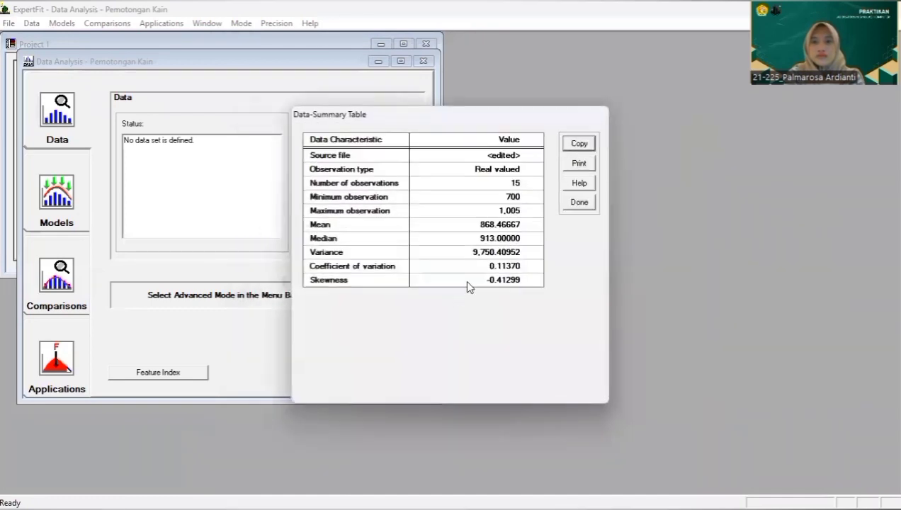
pyautogui.click(580, 203)
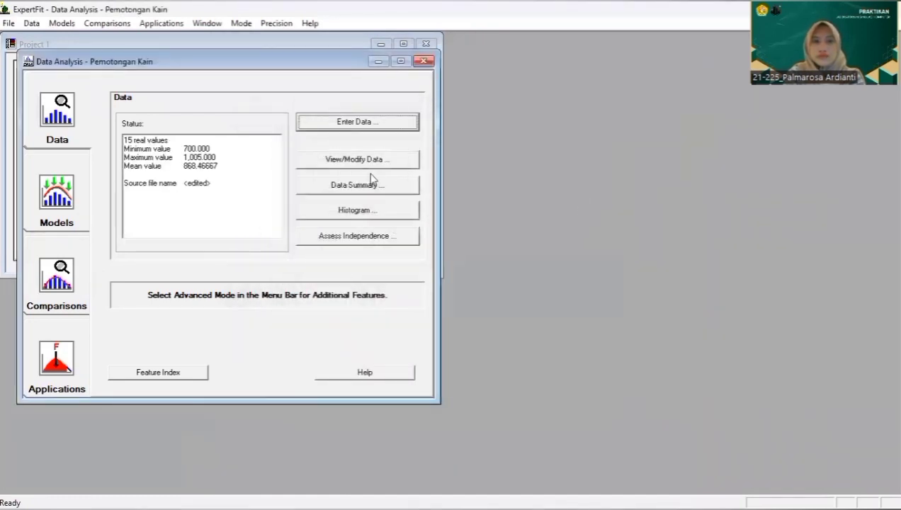
# Step: Run automated fitting on the Pemotongan Kain data and close the fitting results
pyautogui.click(55, 202)
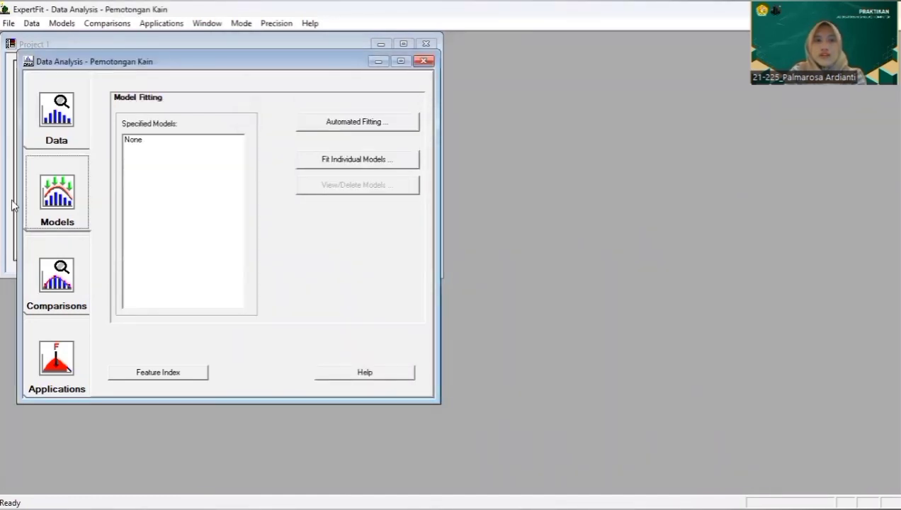
pyautogui.click(381, 127)
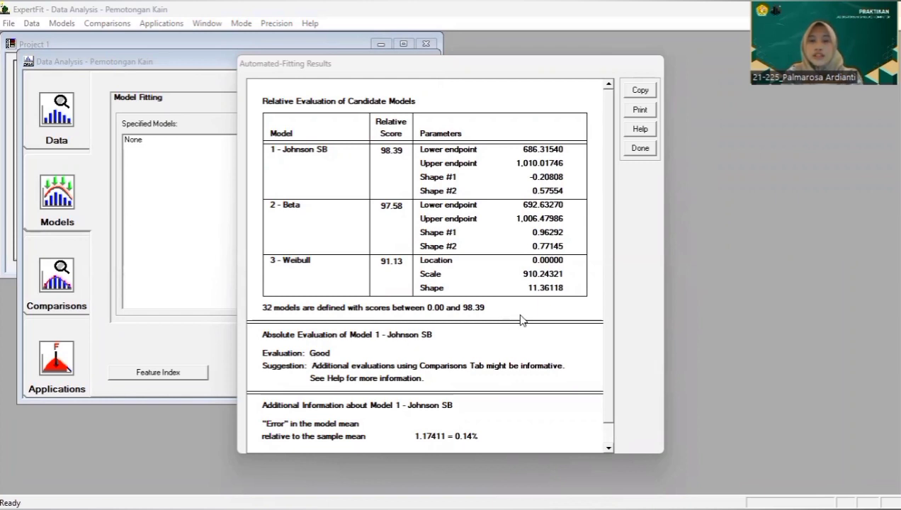
pyautogui.click(640, 150)
# Step: Generate the simulation representation of the Johnson SB model for Pemotongan Kain, with Flexsim as the simulation software
pyautogui.click(63, 348)
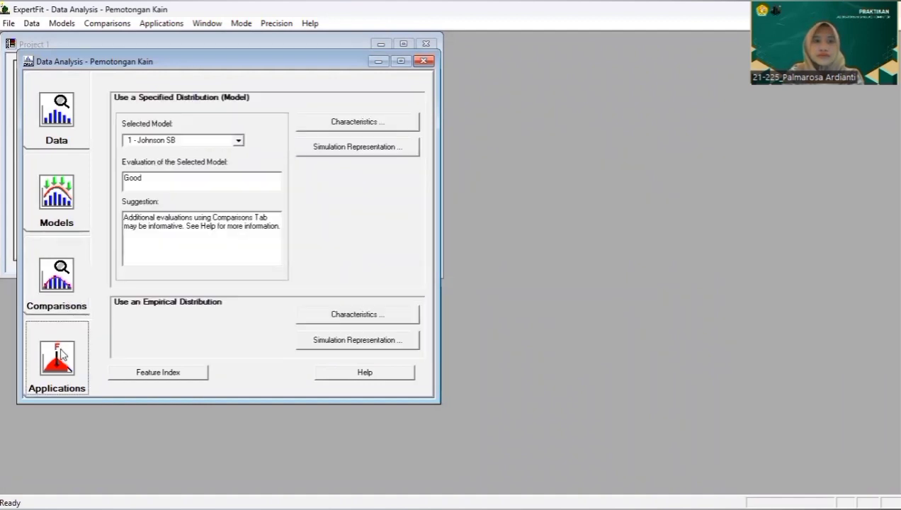
pyautogui.click(358, 148)
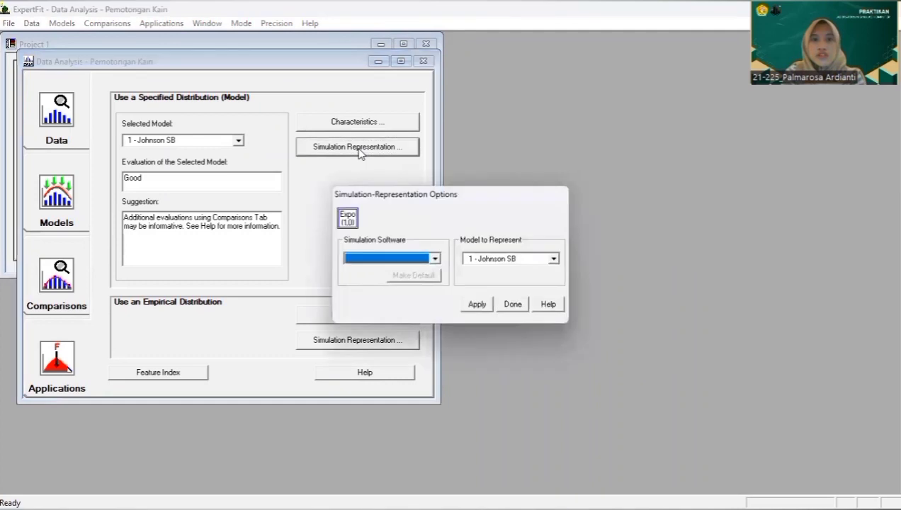
pyautogui.click(434, 259)
pyautogui.click(433, 273)
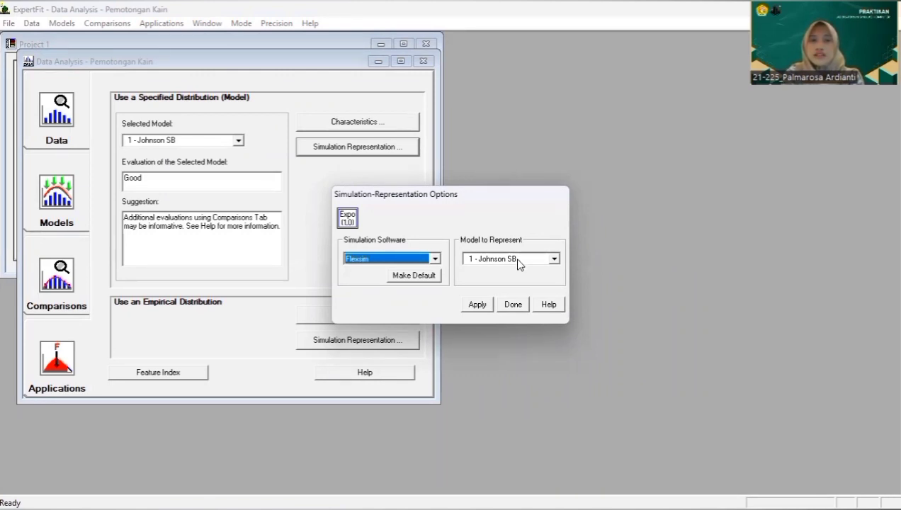
pyautogui.click(478, 305)
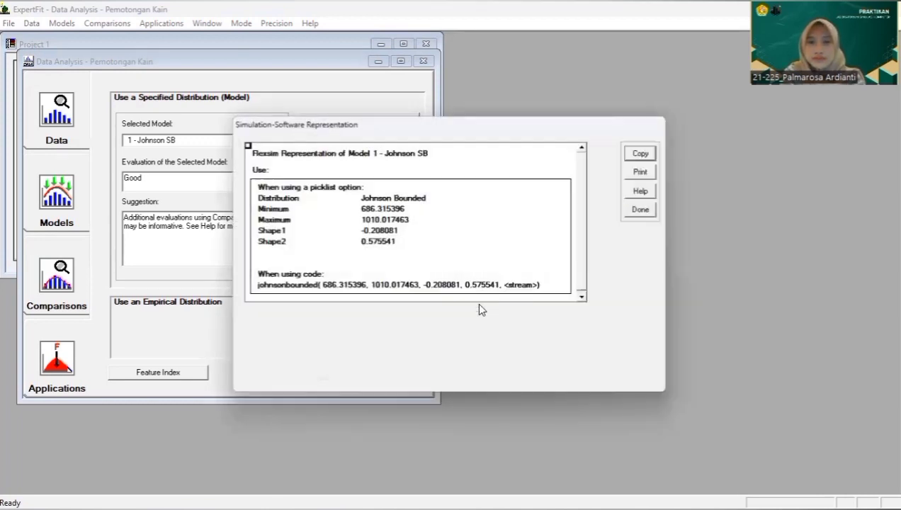
# Step: Copy only the johnsonbounded code expression from the Pemotongan Kain simulation representation
pyautogui.click(286, 287)
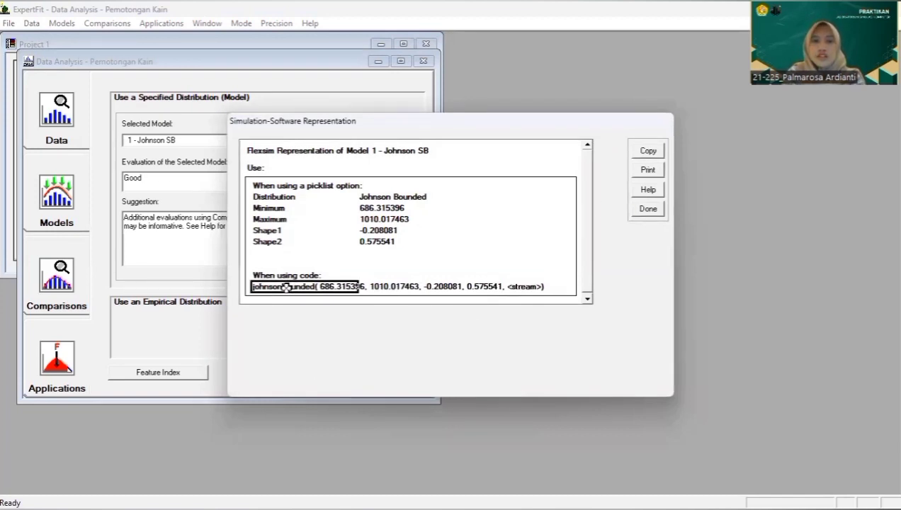
pyautogui.click(650, 151)
pyautogui.click(508, 279)
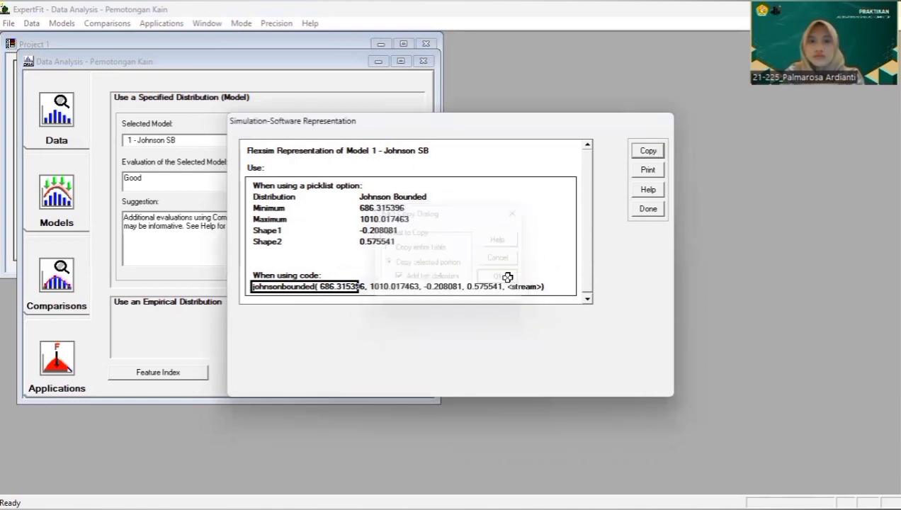
# Step: Switch to FlexSim and replace the Process Time of the Pemotongan Kain processor with the copied johnsonbounded expression
pyautogui.hotkey('alt', 'Tab')
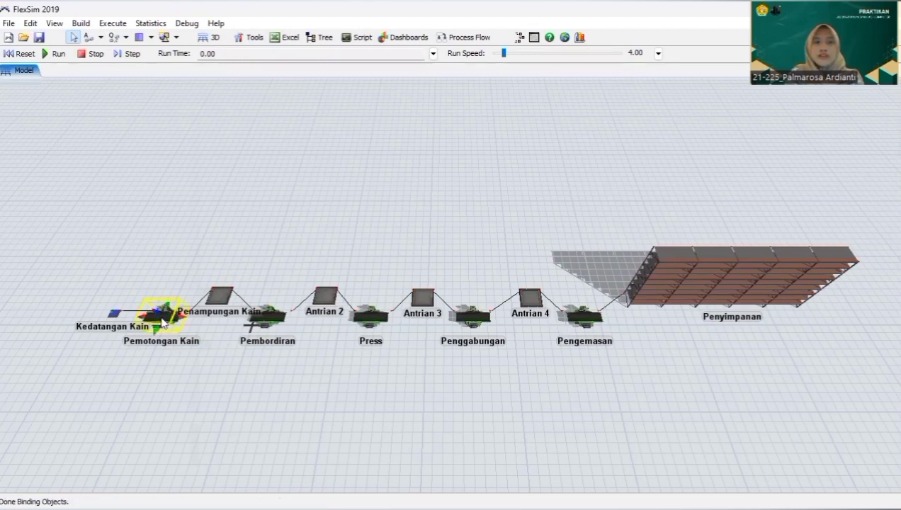
pyautogui.doubleClick(160, 315)
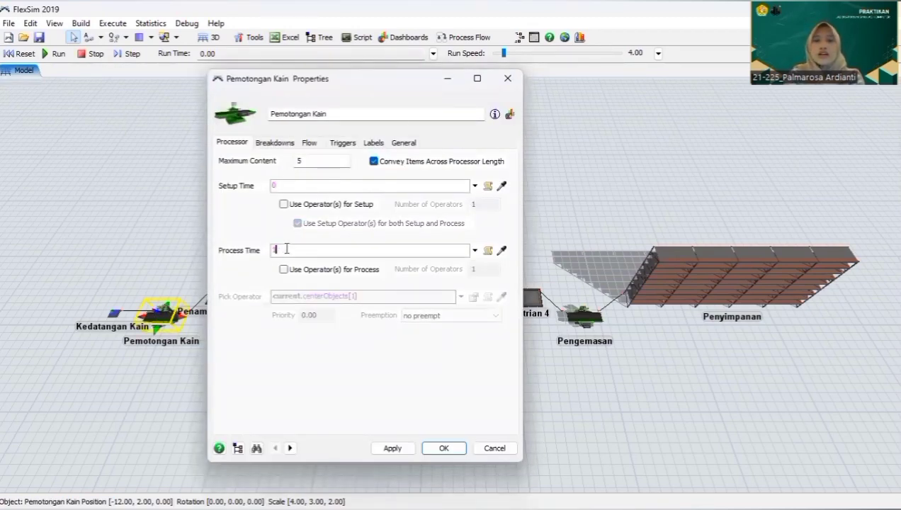
pyautogui.rightClick(287, 249)
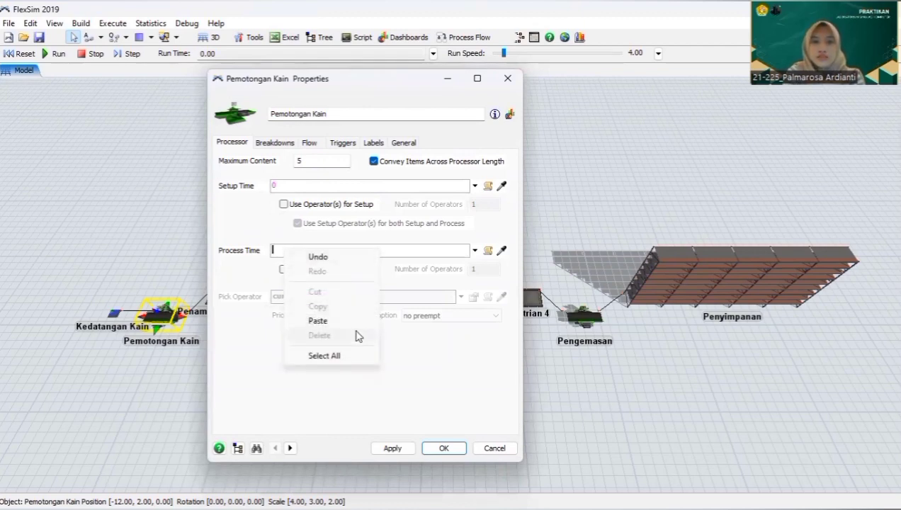
pyautogui.click(318, 321)
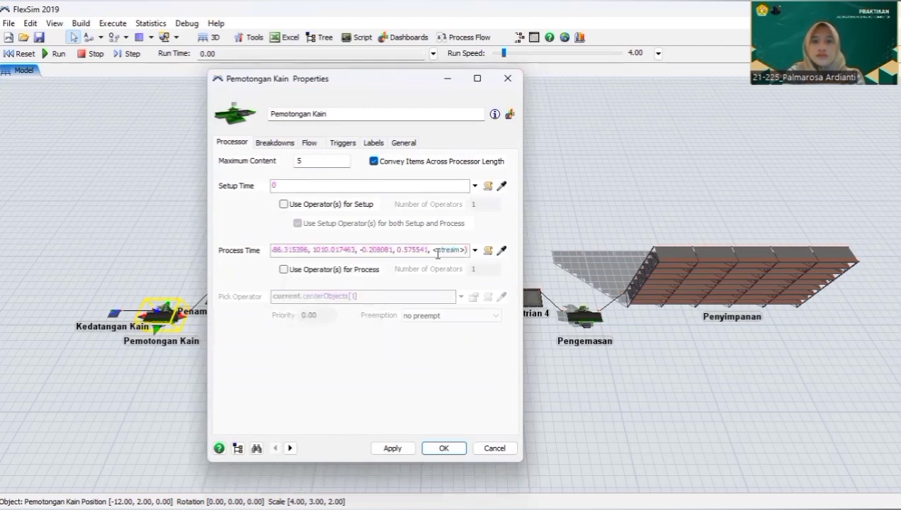
# Step: Replace the <stream> placeholder in Pemotongan Kain's Process Time with getstream(current), then apply and close its properties
pyautogui.write('get')
pyautogui.press('Right')
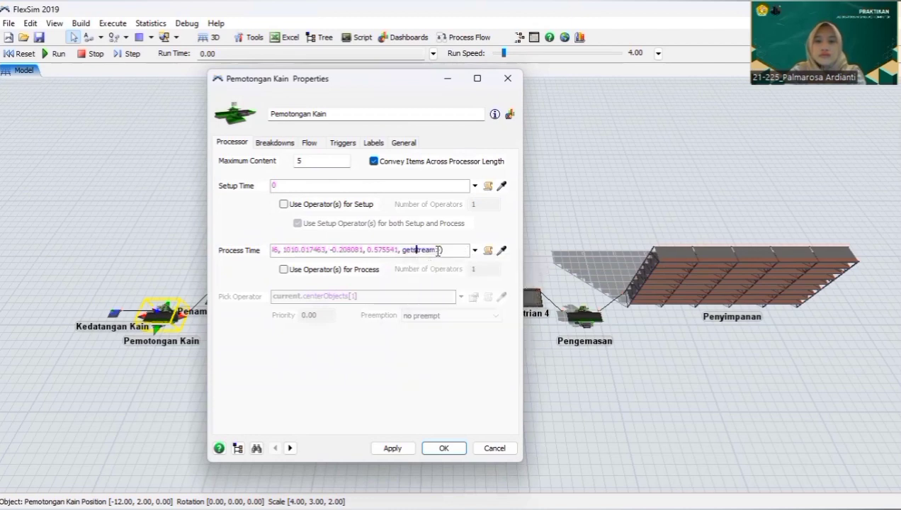
pyautogui.press('Right')
pyautogui.press('Right')
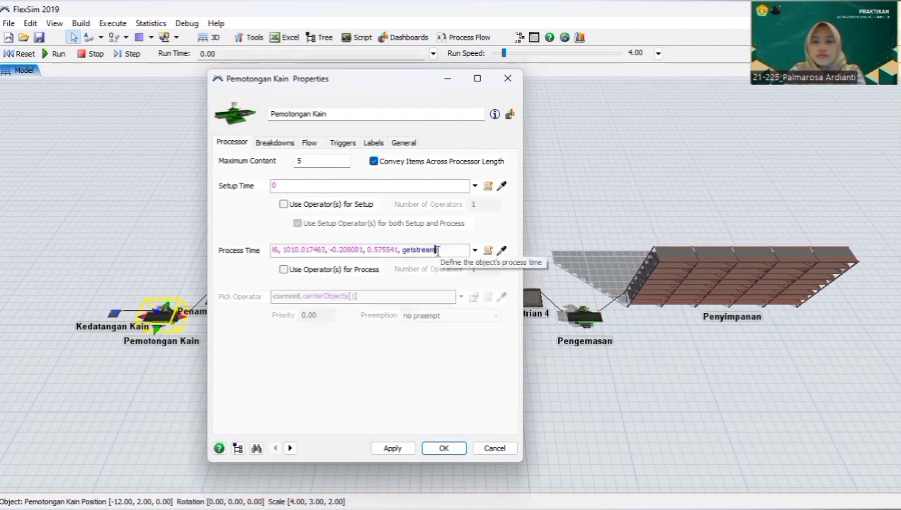
pyautogui.write('(curre')
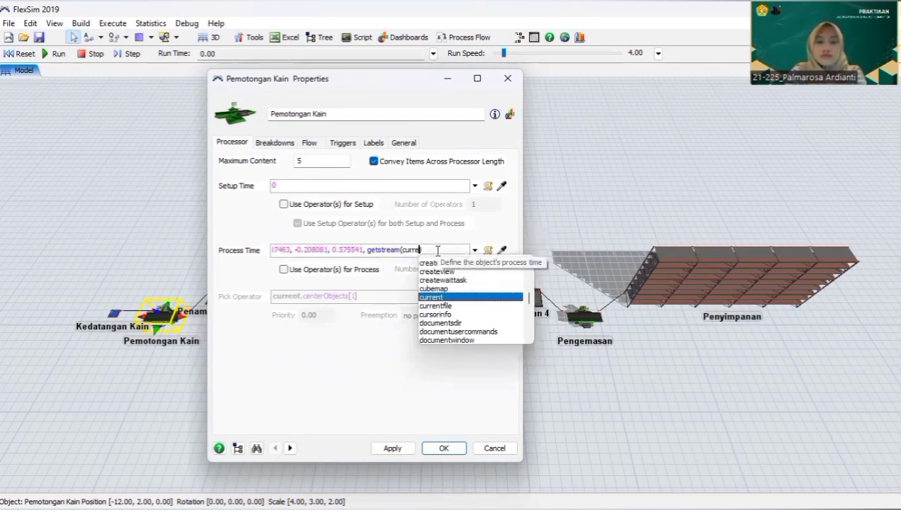
pyautogui.write('nt')
pyautogui.press('Escape')
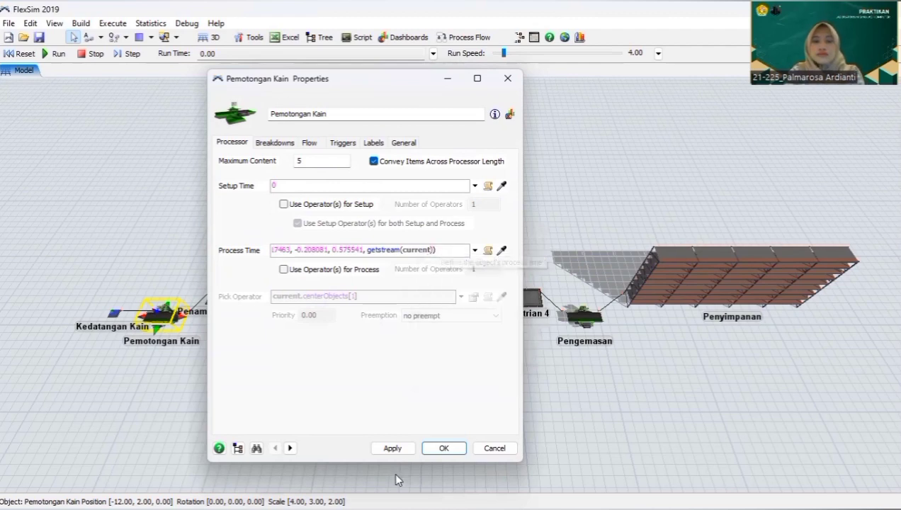
pyautogui.click(393, 448)
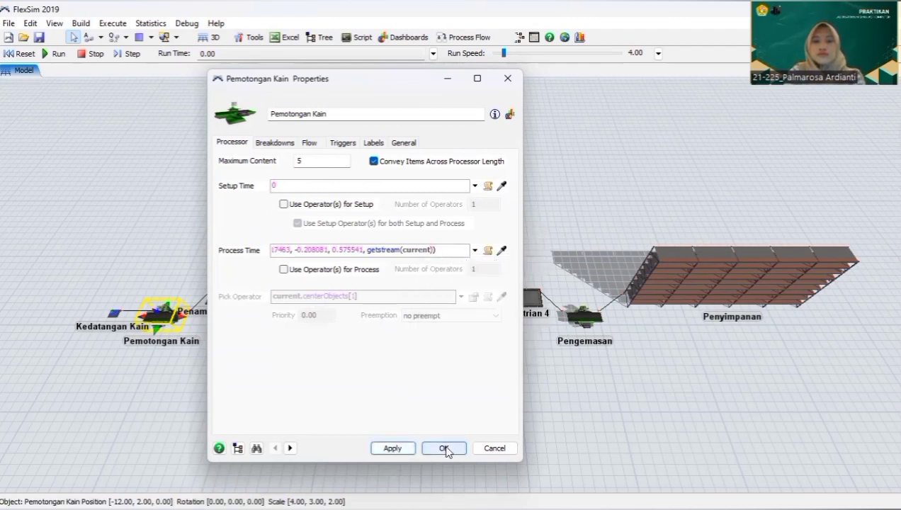
pyautogui.click(444, 449)
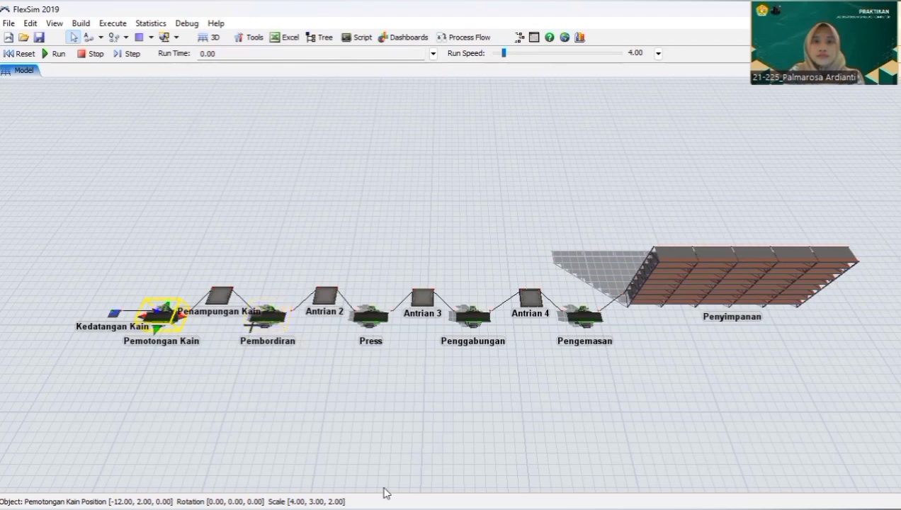
# Step: Return to ExpertFit and create a project element named Pembordiran that fits distributions to data
pyautogui.click(612, 494)
pyautogui.click(271, 365)
pyautogui.click(445, 253)
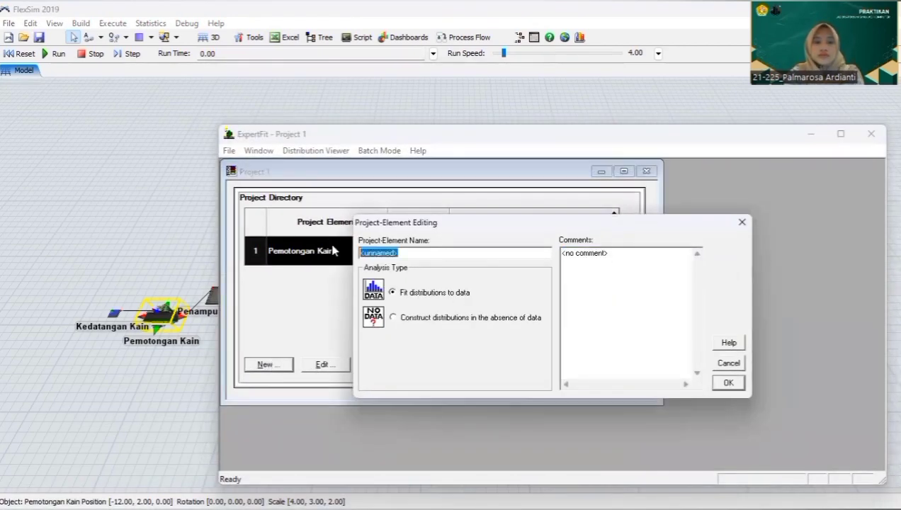
pyautogui.write('Pembordiran')
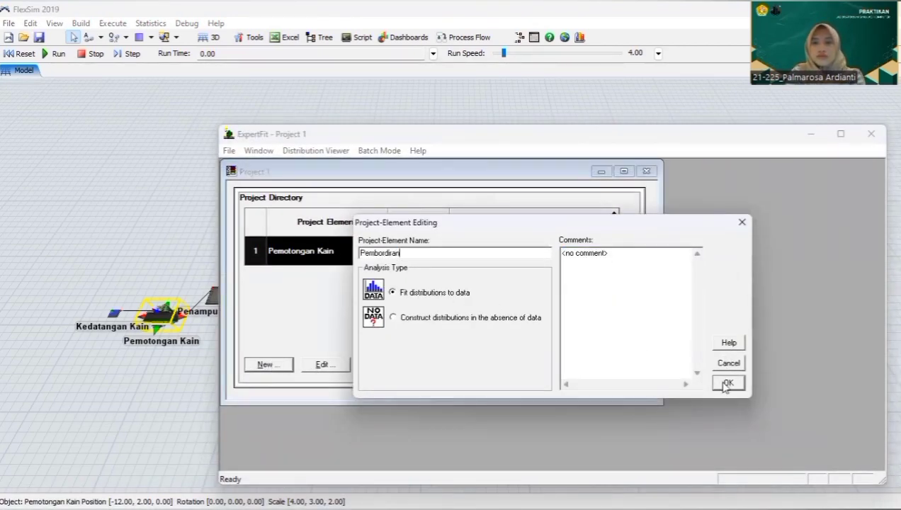
pyautogui.click(726, 385)
# Step: Open the Pembordiran analysis and bring up its data editor using the Enter/Edit Data Values option
pyautogui.doubleClick(405, 287)
pyautogui.click(565, 265)
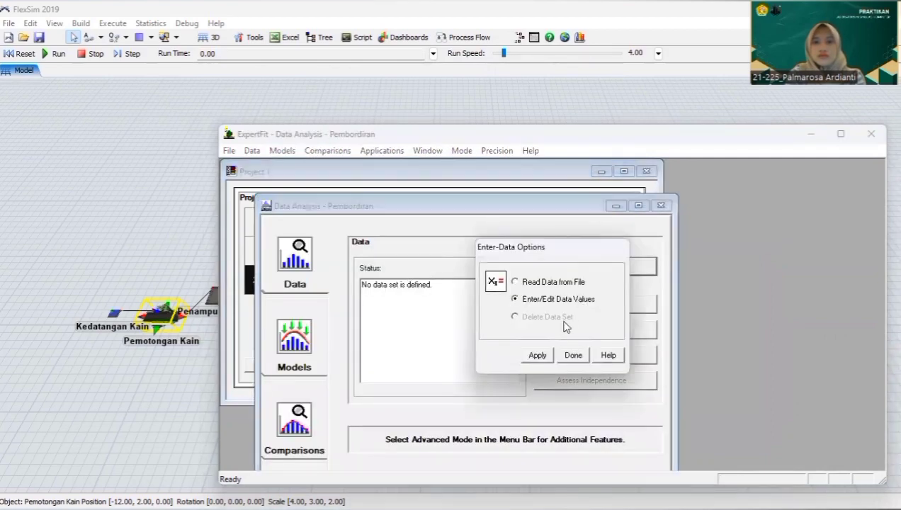
pyautogui.click(540, 355)
# Step: Switch to the Excel workbook Book1, copy the Pembordiran times in C3:C17, and return to ExpertFit
pyautogui.click(528, 494)
pyautogui.scroll(1, 414, 248)
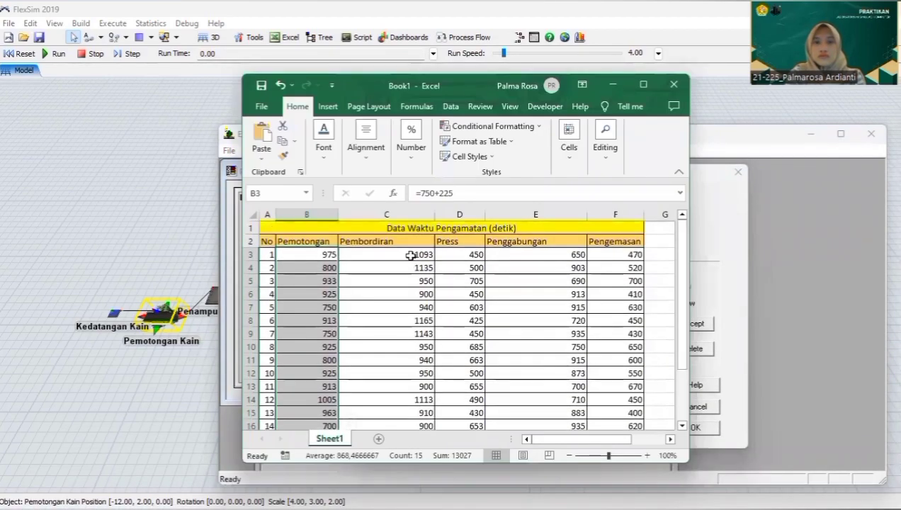
pyautogui.moveTo(411, 255); pyautogui.dragTo(413, 401)
pyautogui.hotkey('ctrl', 'c')
pyautogui.click(614, 85)
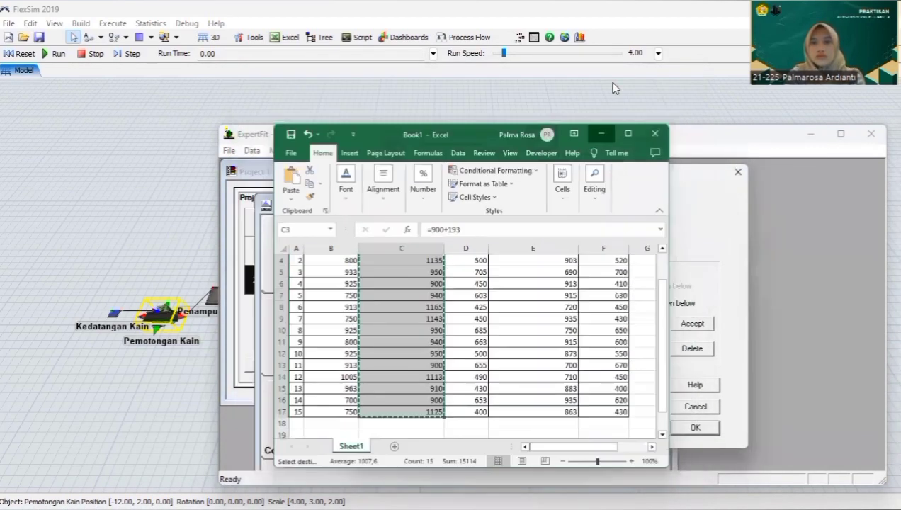
# Step: Paste the copied times into the Pembordiran data set, accept them, and close the data summary
pyautogui.click(634, 386)
pyautogui.click(687, 428)
pyautogui.click(559, 338)
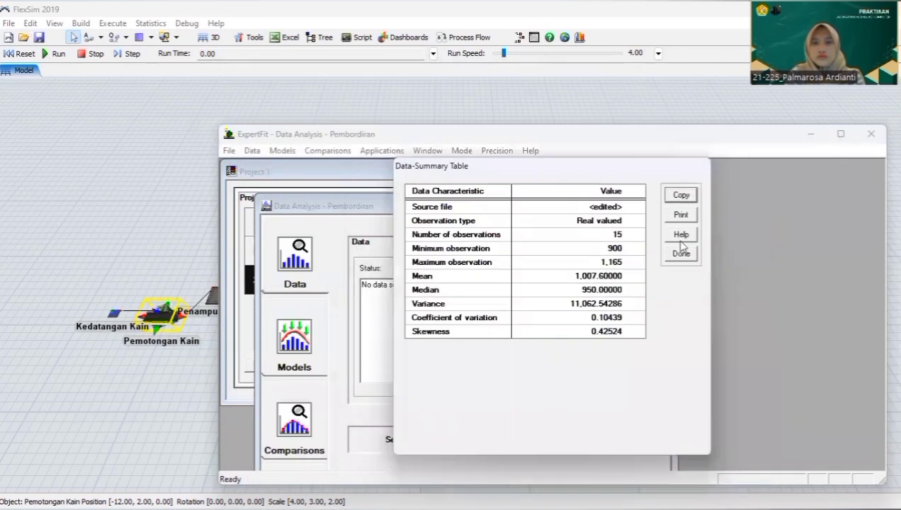
pyautogui.click(681, 253)
# Step: Run automated fitting on the Pembordiran data and close the fitting results
pyautogui.click(310, 326)
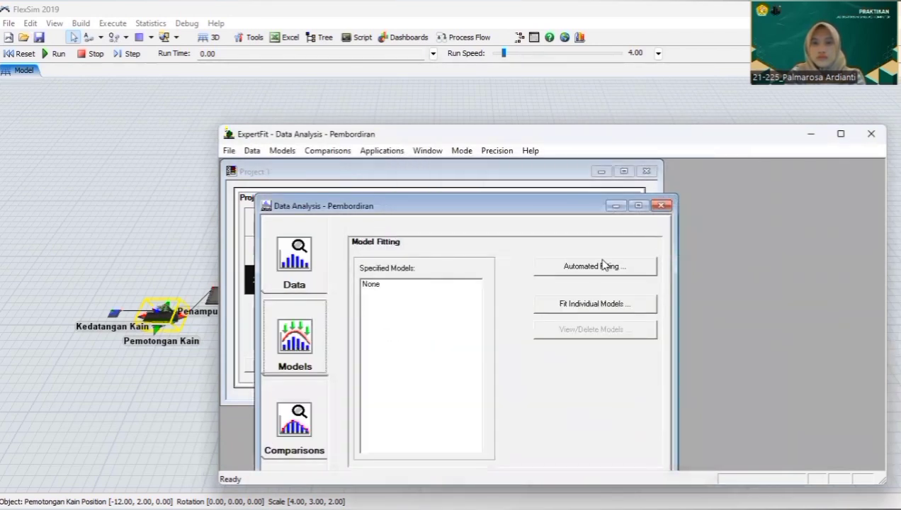
pyautogui.click(595, 266)
pyautogui.press('Return')
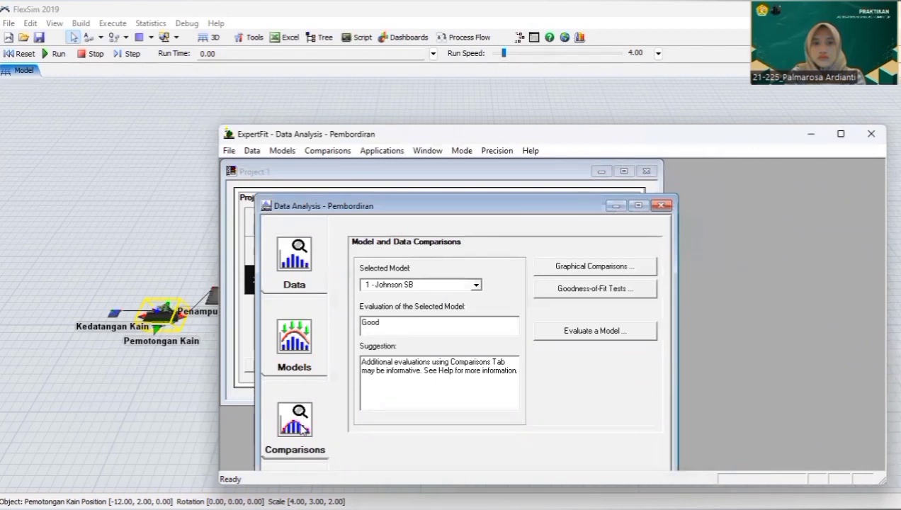
# Step: Generate the simulation representation of the Johnson SB model for Pembordiran, with Flexsim as the simulation software
pyautogui.moveTo(377, 200); pyautogui.dragTo(373, 178)
pyautogui.click(295, 468)
pyautogui.click(567, 266)
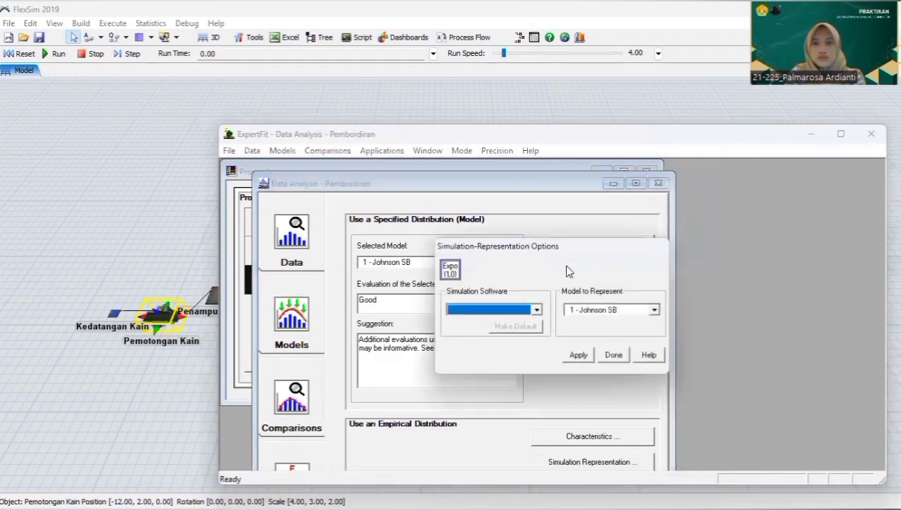
pyautogui.click(537, 310)
pyautogui.click(496, 320)
pyautogui.click(578, 355)
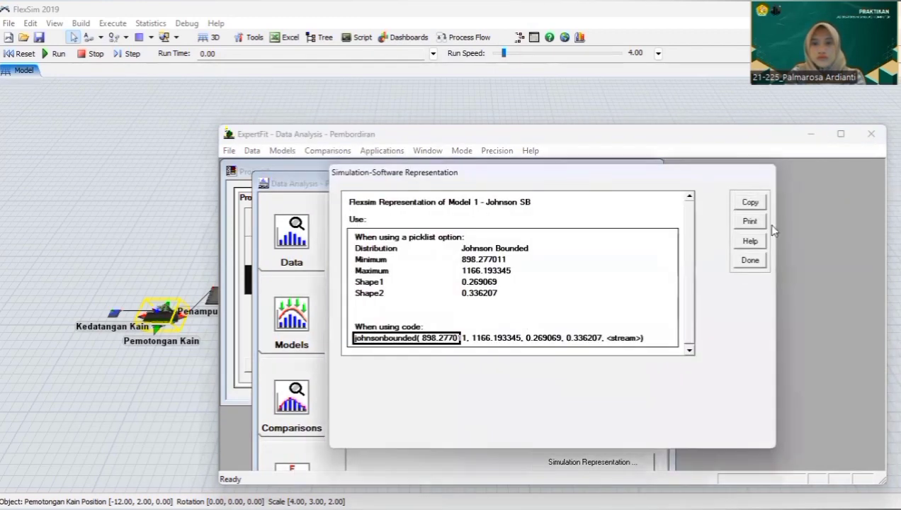
# Step: Copy Pembordiran's johnsonbounded code expression, close its analysis, and minimize ExpertFit to return to FlexSim
pyautogui.click(750, 202)
pyautogui.click(604, 329)
pyautogui.click(751, 260)
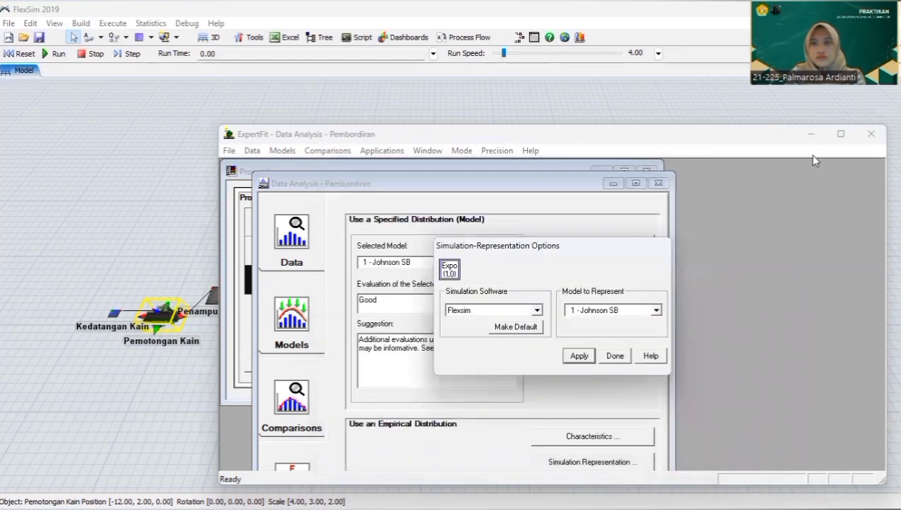
pyautogui.click(616, 356)
pyautogui.click(658, 183)
pyautogui.click(812, 134)
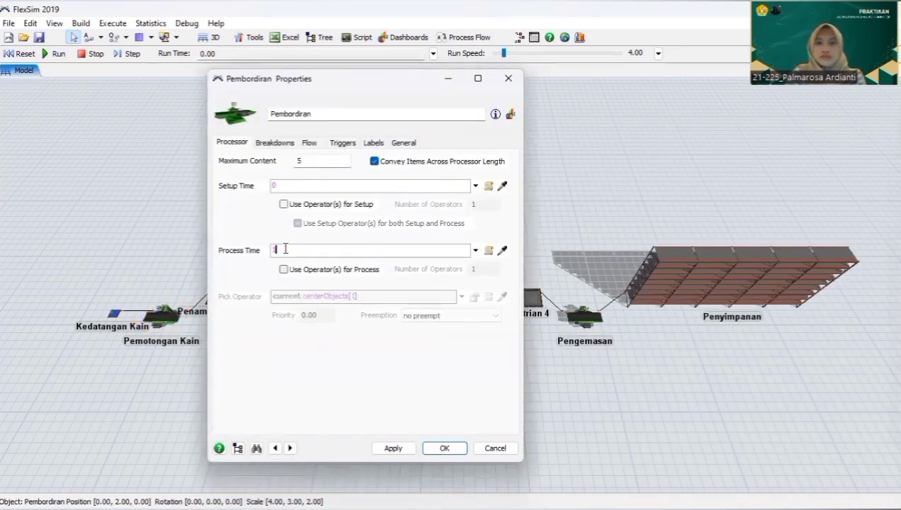
# Step: Set Pembordiran's process time to the copied johnsonbounded expression with getstream(current) as the stream, and accept the properties
pyautogui.rightClick(286, 253)
pyautogui.click(316, 321)
pyautogui.click(439, 249)
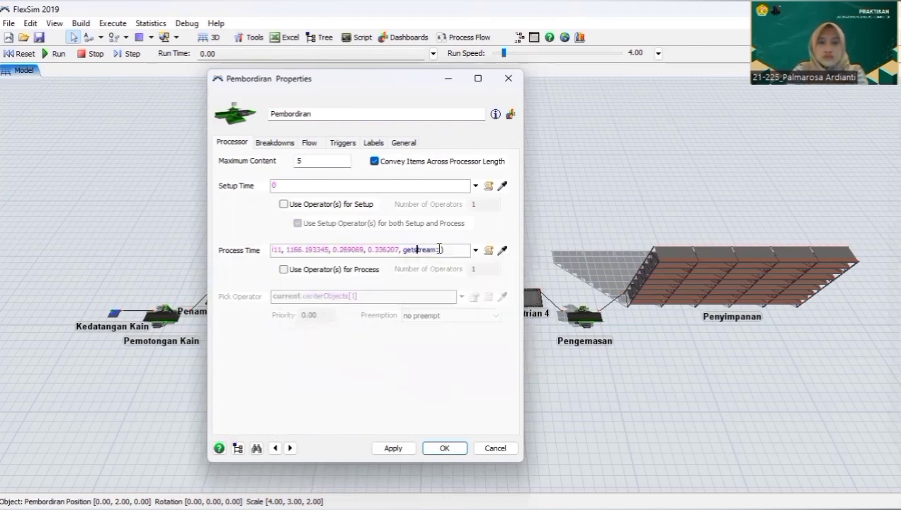
pyautogui.write('(current)')
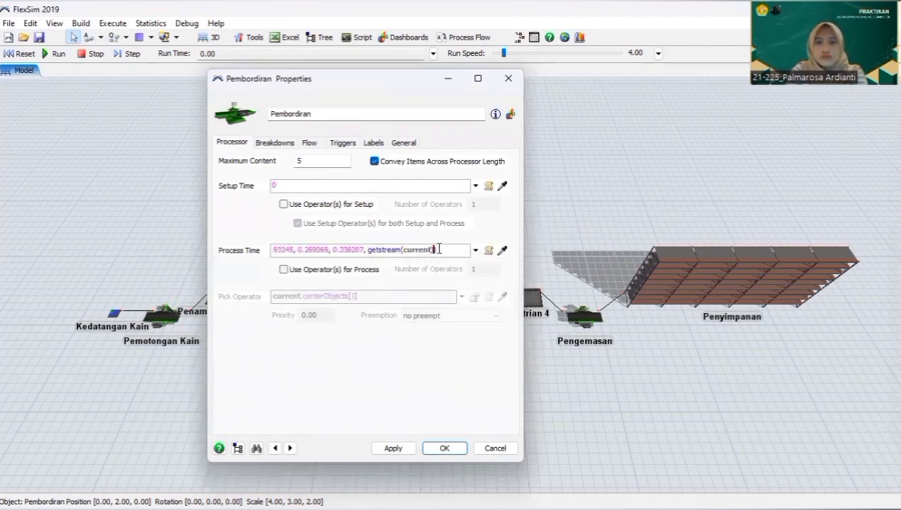
pyautogui.click(392, 449)
pyautogui.click(445, 449)
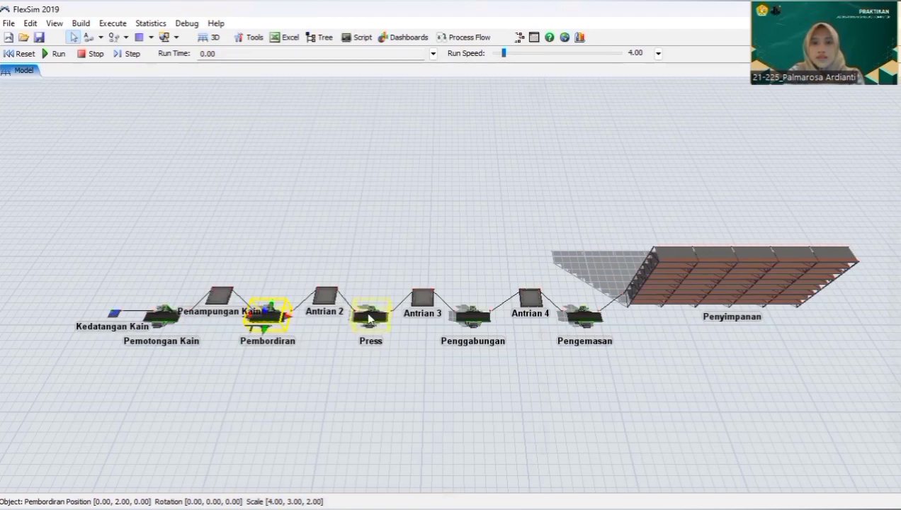
# Step: Switch to ExpertFit, add a project element named Press that fits distributions to data, and open its analysis
pyautogui.moveTo(550, 494)
pyautogui.click(608, 492)
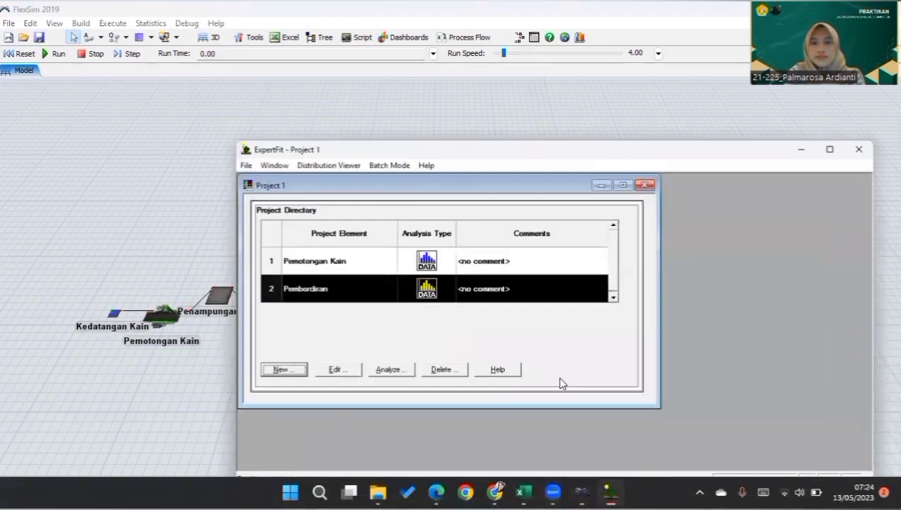
pyautogui.click(266, 364)
pyautogui.write('Press')
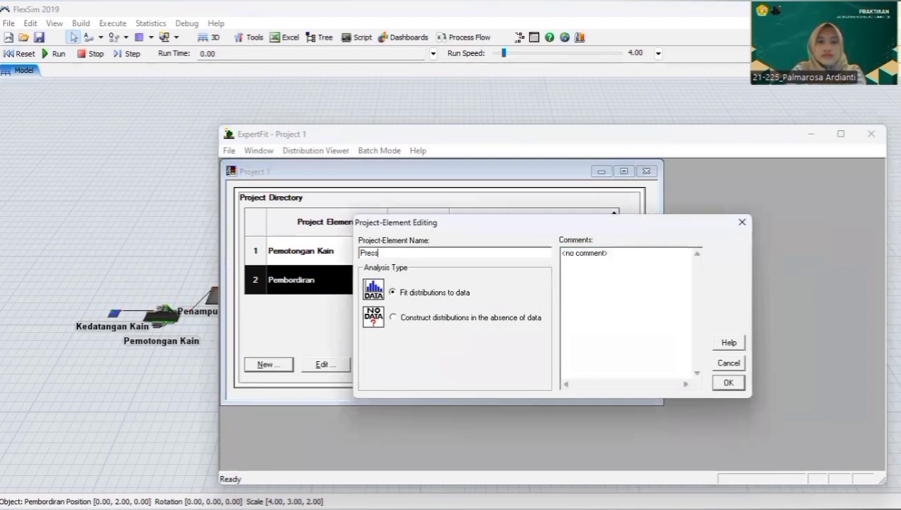
pyautogui.click(730, 383)
pyautogui.doubleClick(423, 312)
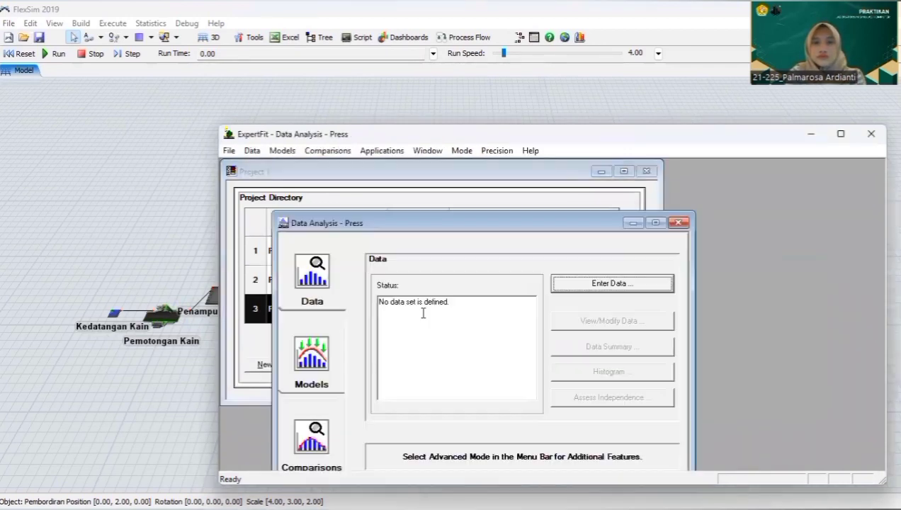
# Step: Open the data value editor for Press, and copy the Press times in D3:D17 from the Excel workbook
pyautogui.click(592, 287)
pyautogui.click(543, 301)
pyautogui.click(536, 356)
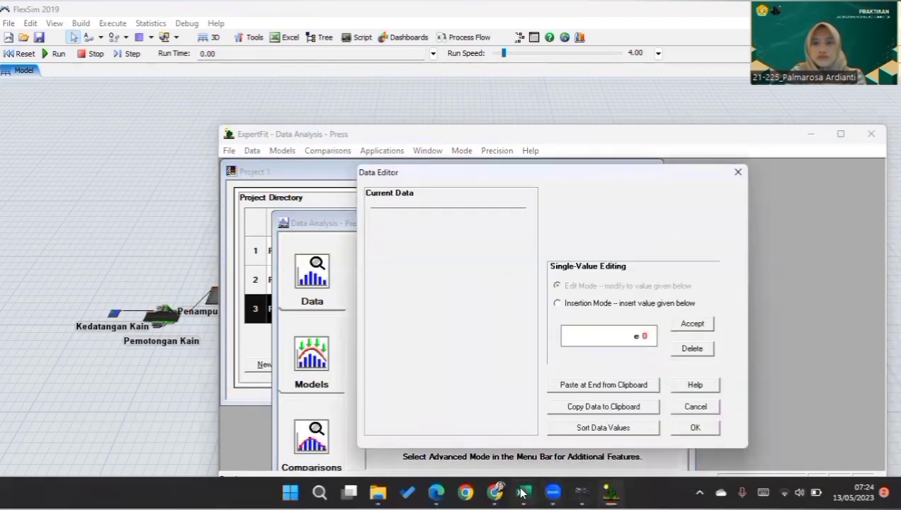
pyautogui.click(523, 491)
pyautogui.scroll(1, 477, 251)
pyautogui.moveTo(471, 256); pyautogui.dragTo(469, 401)
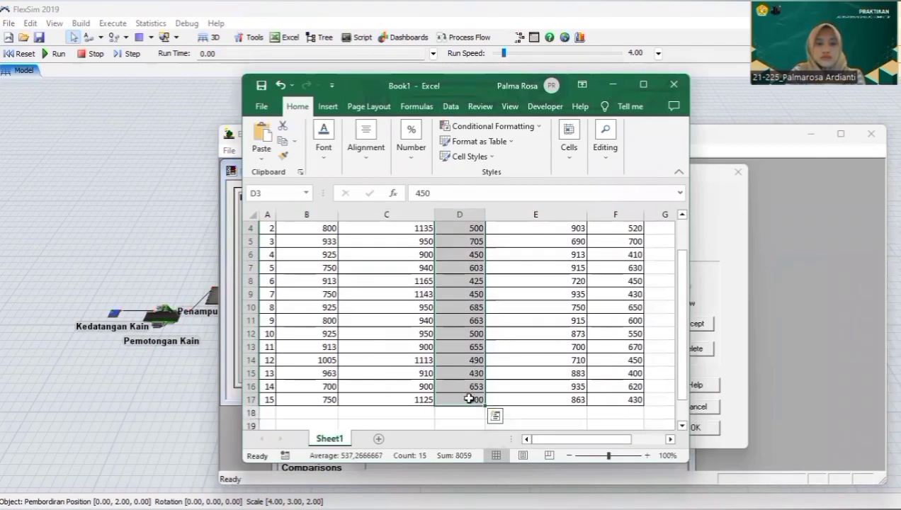
pyautogui.hotkey('ctrl', 'c')
# Step: Paste the copied times into the Press data set, accept them as real valued, and close the data summary
pyautogui.click(608, 84)
pyautogui.click(604, 385)
pyautogui.click(695, 427)
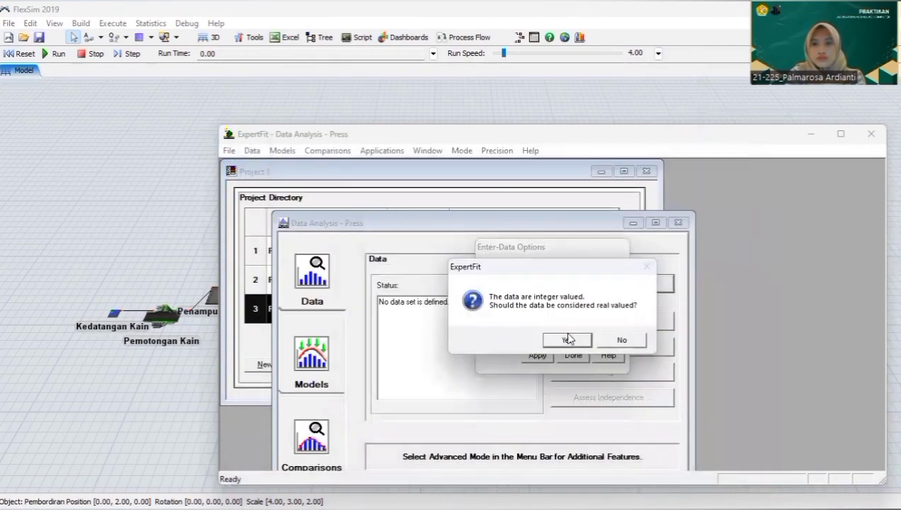
pyautogui.click(571, 339)
pyautogui.click(679, 256)
# Step: Run automated fitting on the Press data and move its analysis window up
pyautogui.click(312, 357)
pyautogui.click(612, 283)
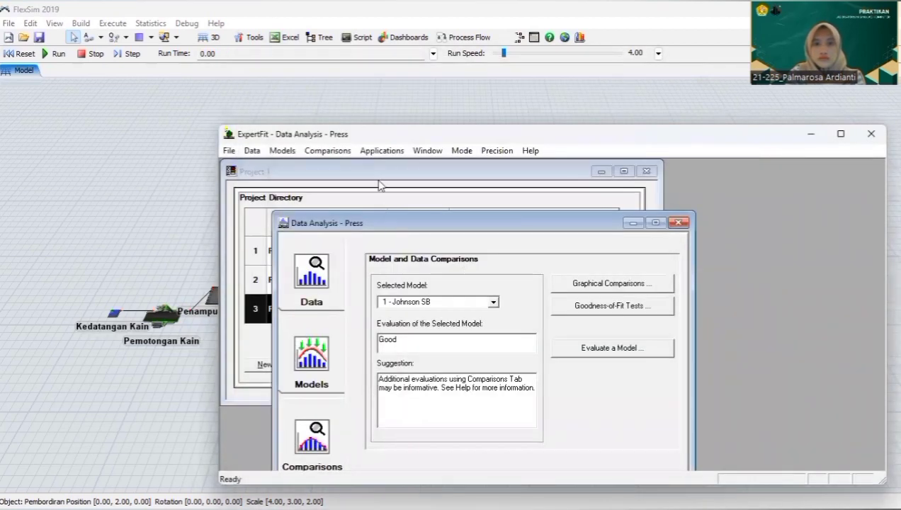
pyautogui.moveTo(386, 218); pyautogui.dragTo(378, 181)
# Step: Generate the simulation representation of the Johnson SB model for Press, with Flexsim as the simulation software
pyautogui.click(308, 454)
pyautogui.click(602, 272)
pyautogui.click(535, 312)
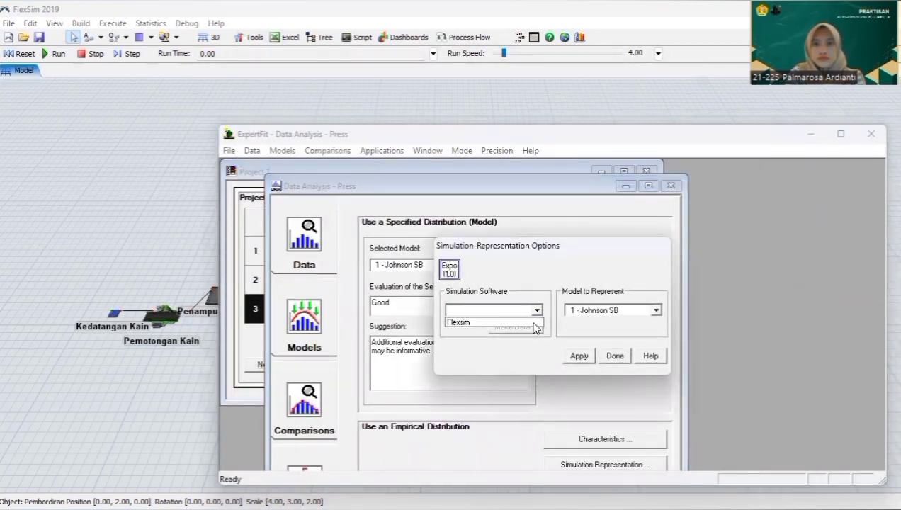
pyautogui.click(532, 325)
pyautogui.click(578, 356)
# Step: Copy Press's johnsonbounded code expression, close its analysis, and minimize ExpertFit to return to FlexSim
pyautogui.moveTo(353, 332); pyautogui.dragTo(461, 345)
pyautogui.click(750, 202)
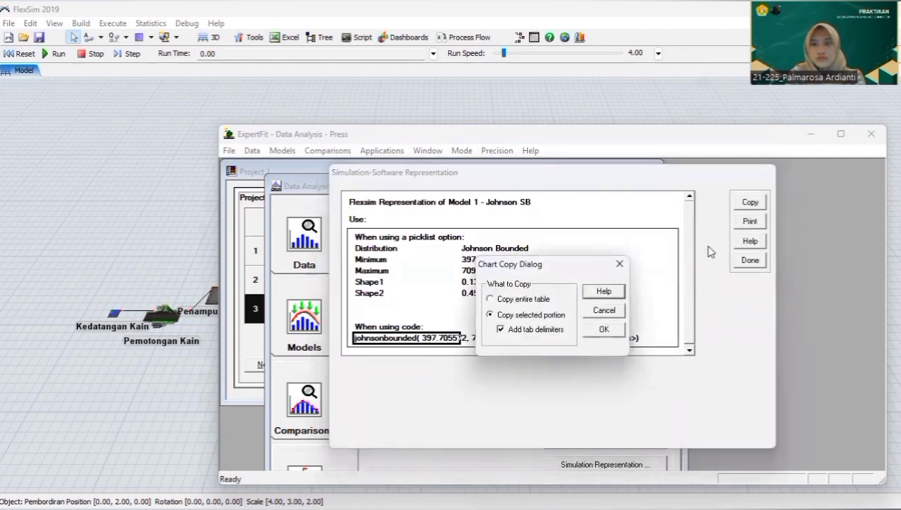
pyautogui.click(602, 330)
pyautogui.click(751, 260)
pyautogui.click(616, 356)
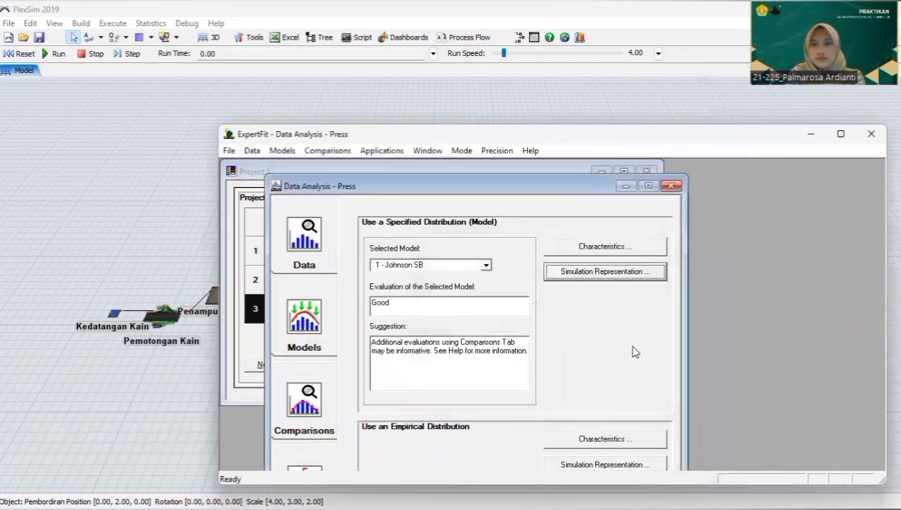
pyautogui.click(680, 185)
pyautogui.click(811, 134)
# Step: Set the Press processor's maximum content to 5 and replace its process time with the copied johnsonbounded expression
pyautogui.doubleClick(370, 315)
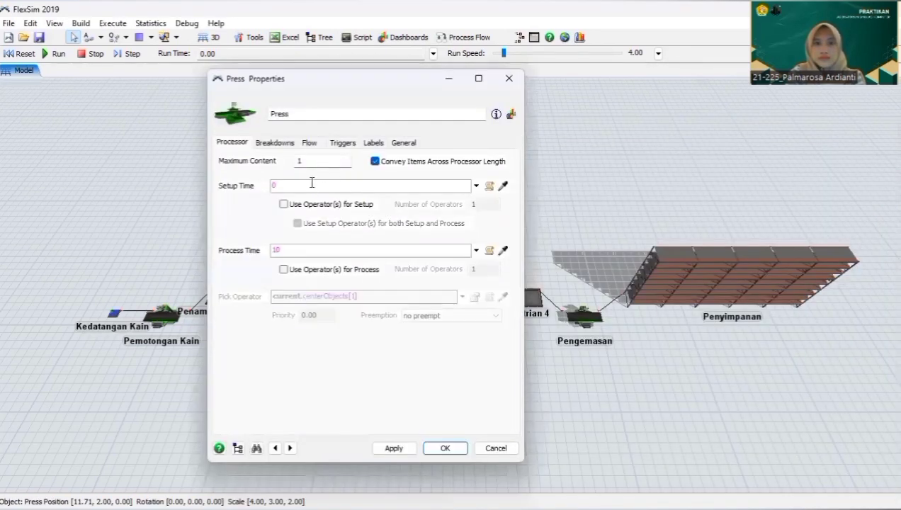
pyautogui.click(316, 163)
pyautogui.doubleClick(297, 251)
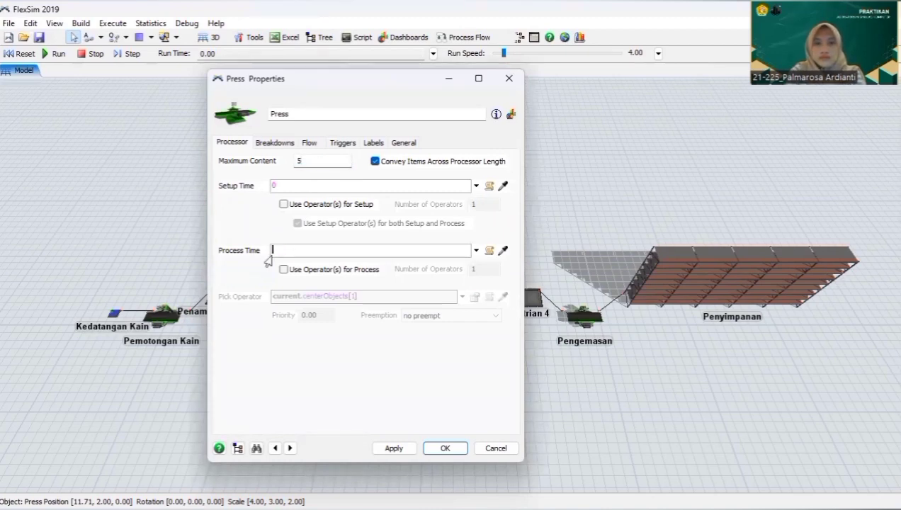
pyautogui.rightClick(290, 251)
pyautogui.click(326, 320)
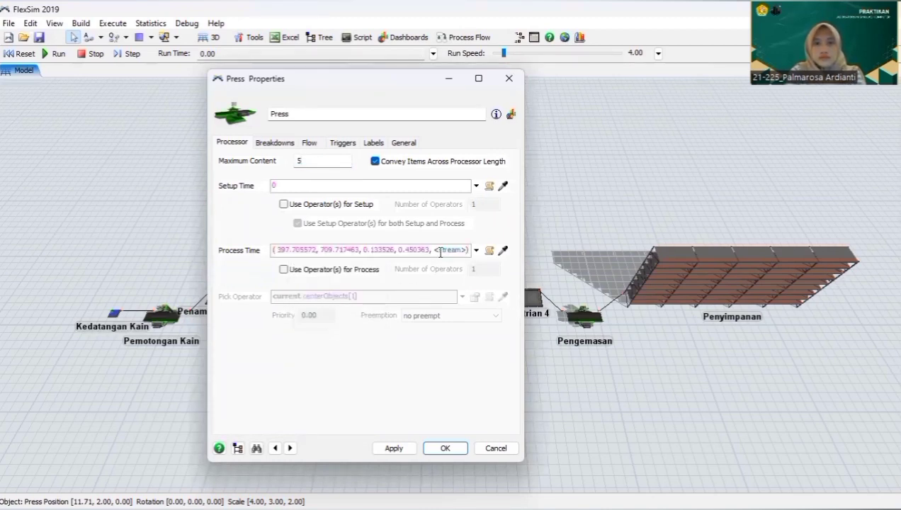
# Step: Replace the <stream> placeholder in Press's process time with getstream(current) and accept the properties
pyautogui.doubleClick(441, 253)
pyautogui.write('getstream(')
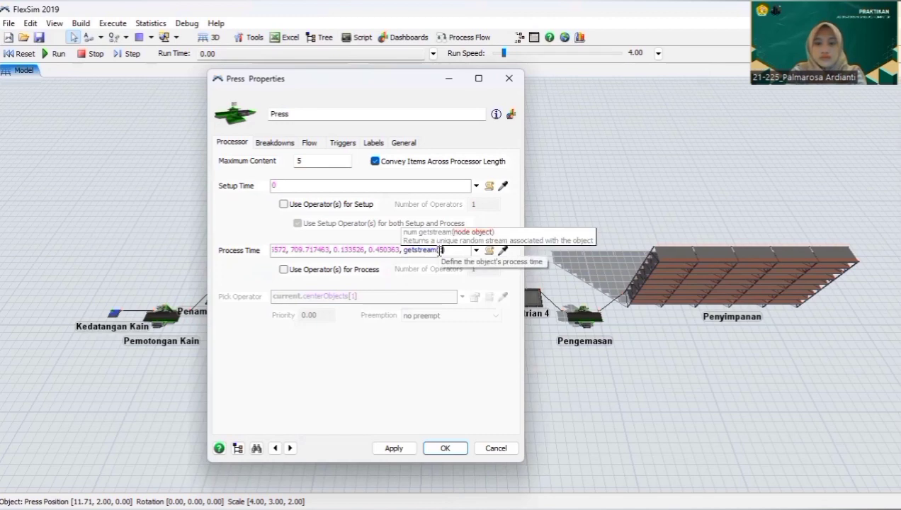
pyautogui.write('current')
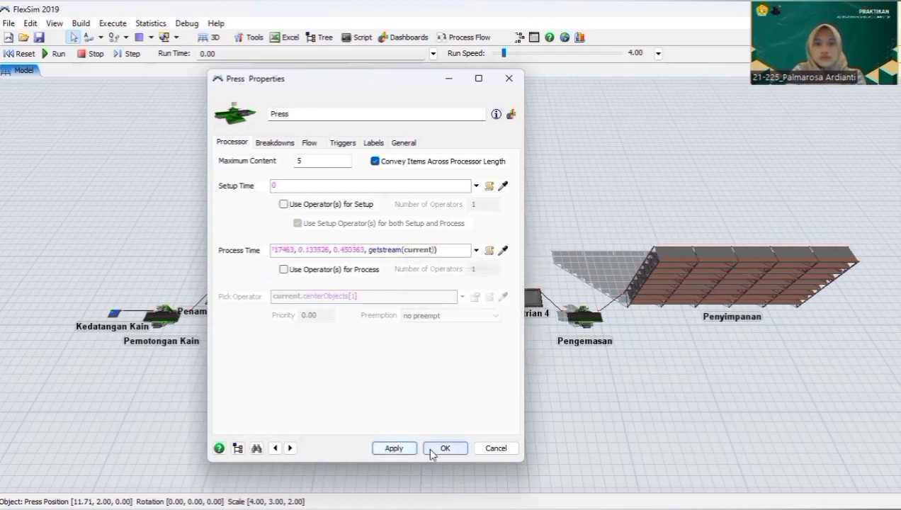
pyautogui.click(445, 449)
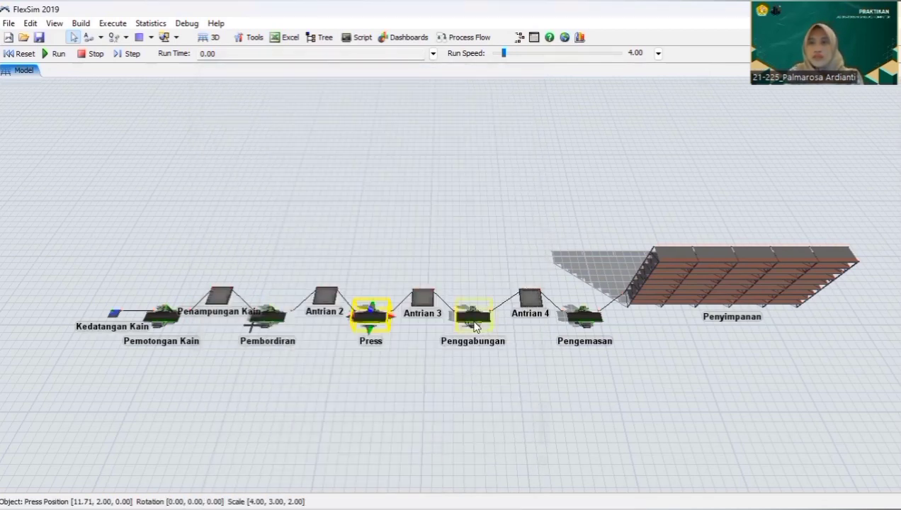
# Step: Switch to ExpertFit, add a project element named Penggabungan that fits distributions to data, and open its analysis
pyautogui.moveTo(497, 490)
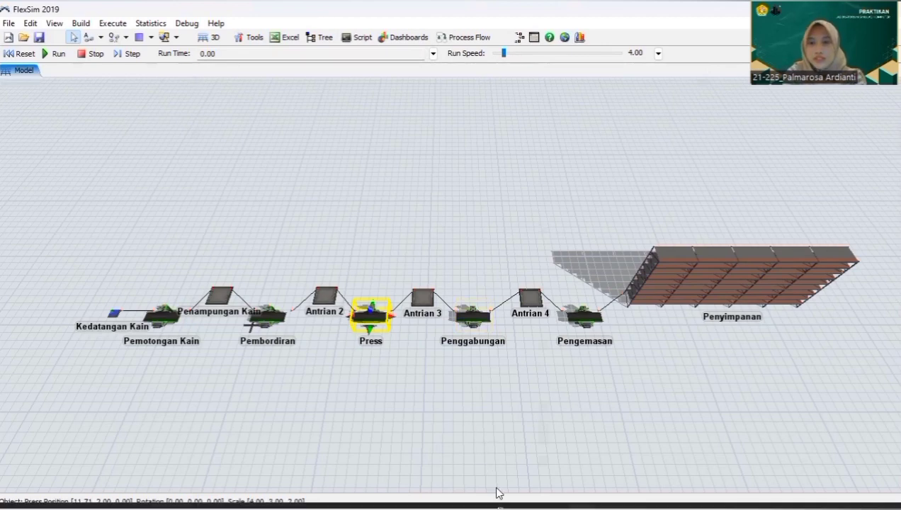
pyautogui.click(597, 492)
pyautogui.click(268, 364)
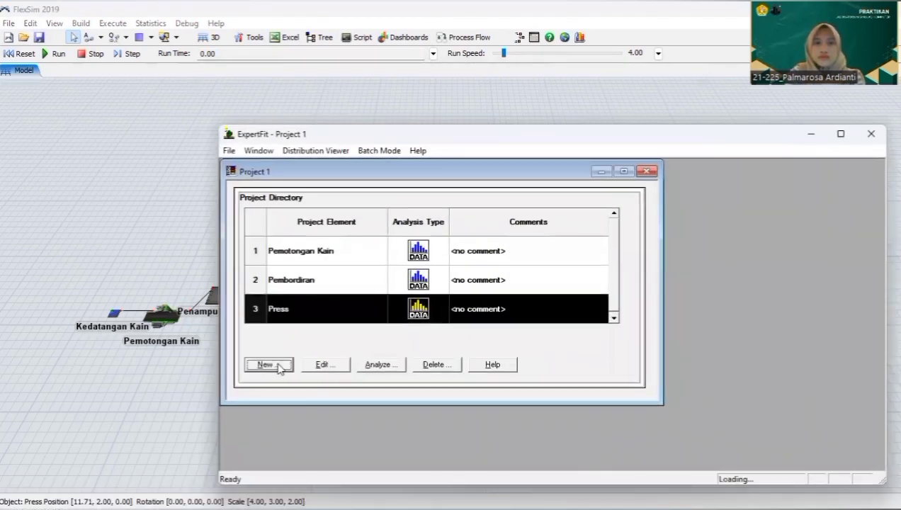
pyautogui.click(410, 255)
pyautogui.write('Penggab')
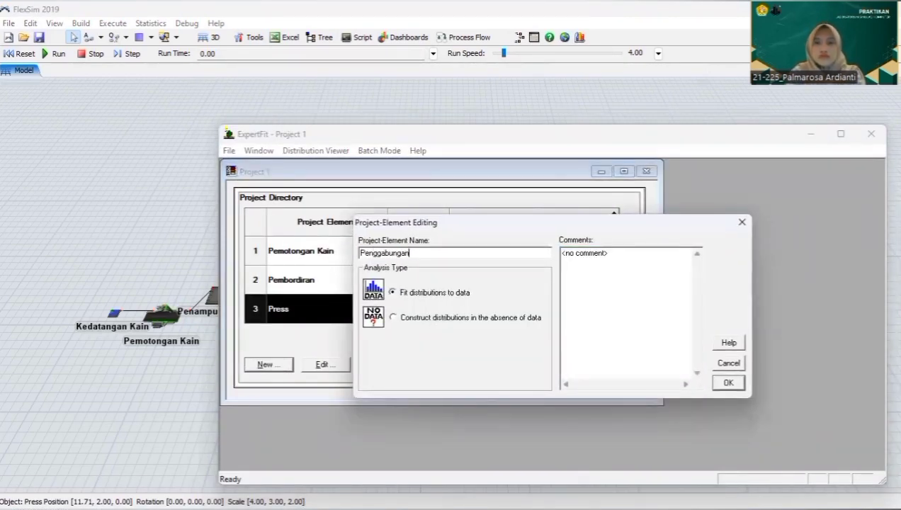
pyautogui.write('ungan')
pyautogui.click(727, 383)
pyautogui.click(379, 363)
# Step: Open the data value editor for Penggabungan, and copy the times in E3:E17 from the Excel workbook
pyautogui.click(638, 300)
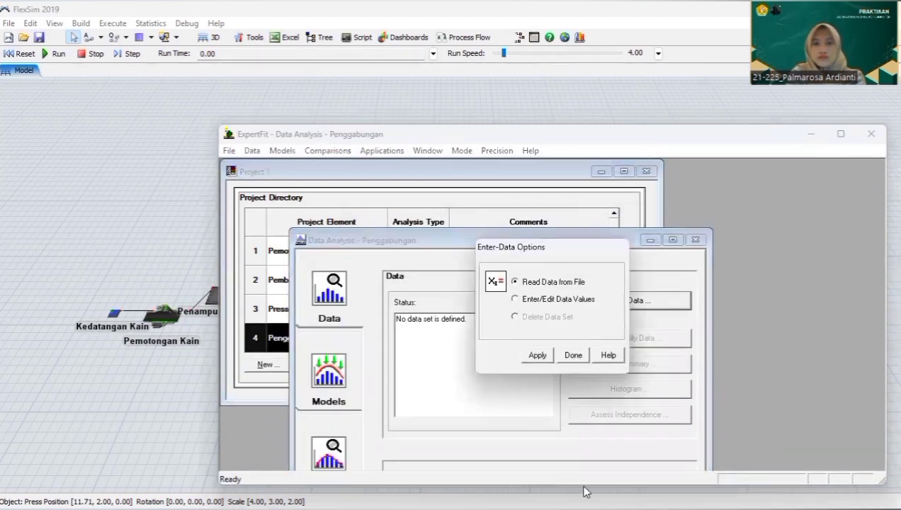
pyautogui.click(558, 299)
pyautogui.click(538, 355)
pyautogui.click(525, 505)
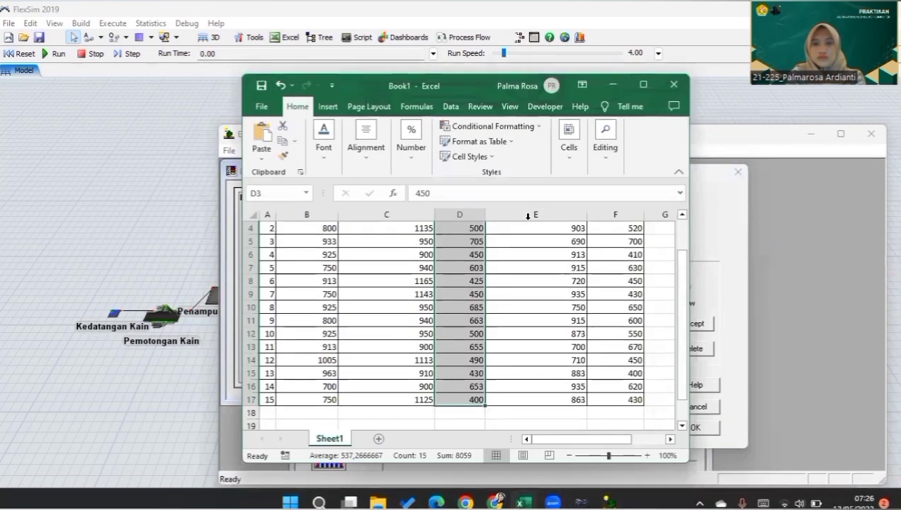
pyautogui.moveTo(551, 258); pyautogui.dragTo(559, 425)
pyautogui.hotkey('ctrl', 'c')
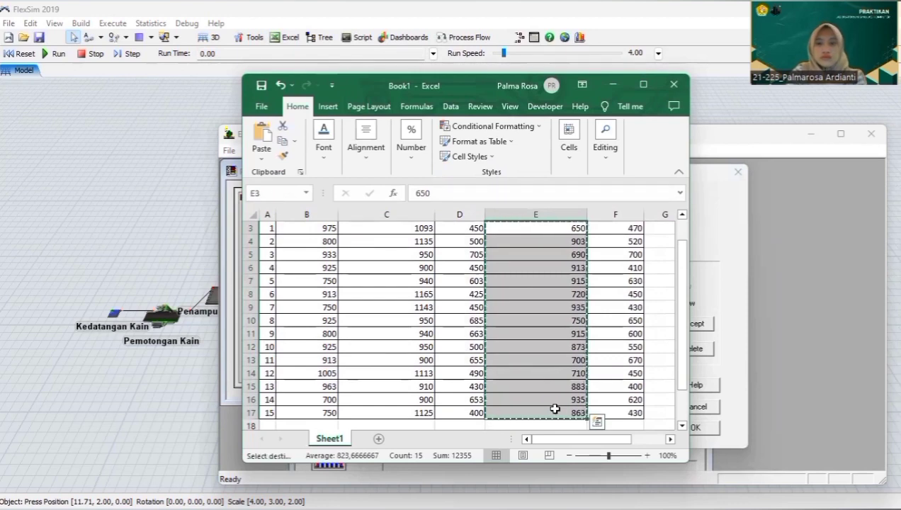
# Step: Paste the copied times into the Penggabungan data set, accept them as real valued, and close the data summary
pyautogui.click(613, 84)
pyautogui.click(635, 385)
pyautogui.click(697, 429)
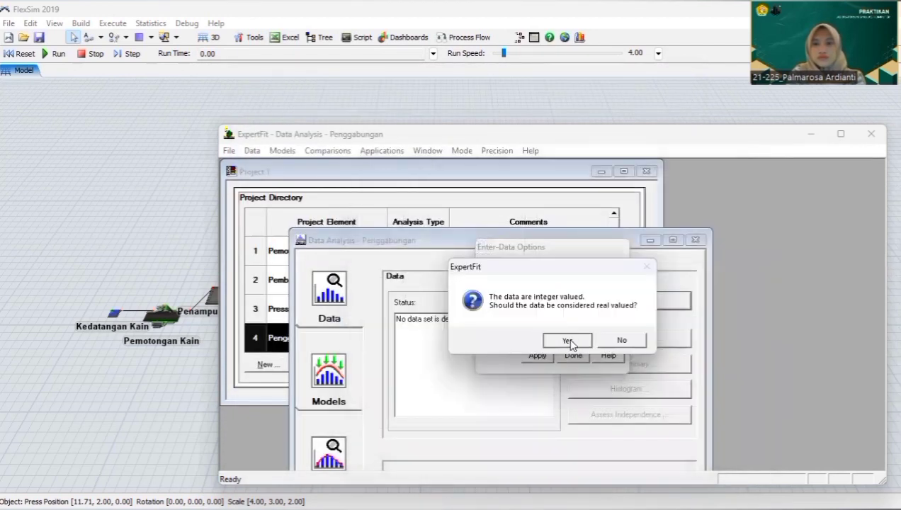
pyautogui.click(569, 341)
pyautogui.click(682, 254)
# Step: Run automated fitting on the Penggabungan data, close the fitting results, and move the analysis window up
pyautogui.click(326, 369)
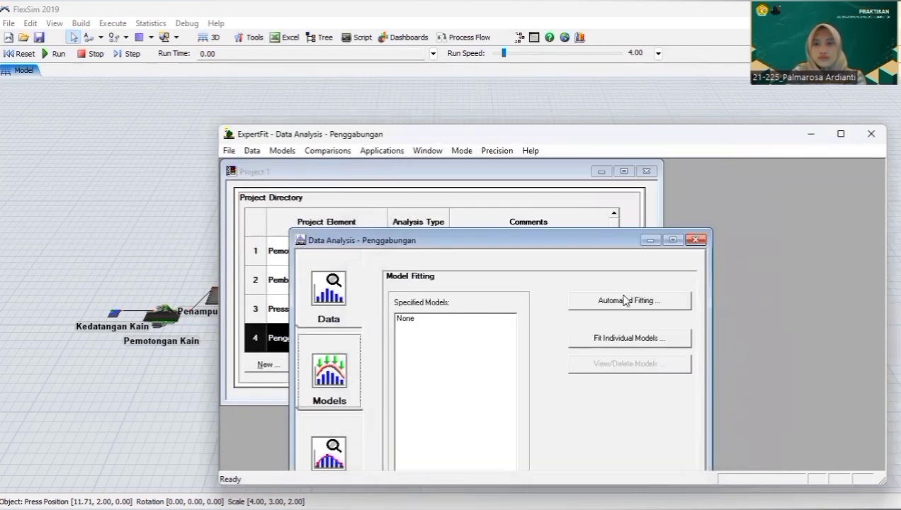
pyautogui.click(627, 299)
pyautogui.click(639, 148)
pyautogui.moveTo(456, 243); pyautogui.dragTo(443, 167)
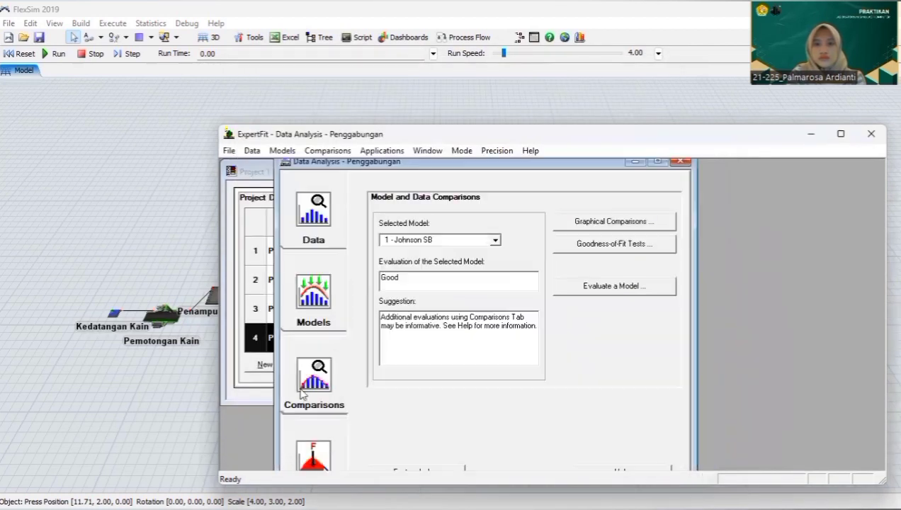
# Step: Generate the simulation representation of the Johnson SB model for Penggabungan, with Flexsim as the simulation software
pyautogui.click(316, 456)
pyautogui.click(599, 249)
pyautogui.click(538, 310)
pyautogui.click(533, 330)
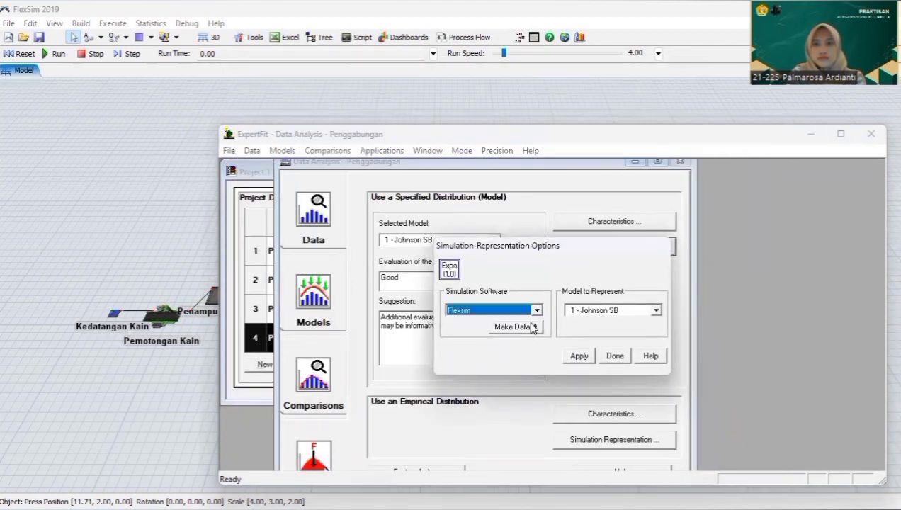
pyautogui.click(580, 355)
# Step: Copy Penggabungan's johnsonbounded code expression, close its analysis, and minimize ExpertFit to return to FlexSim
pyautogui.click(408, 338)
pyautogui.click(750, 203)
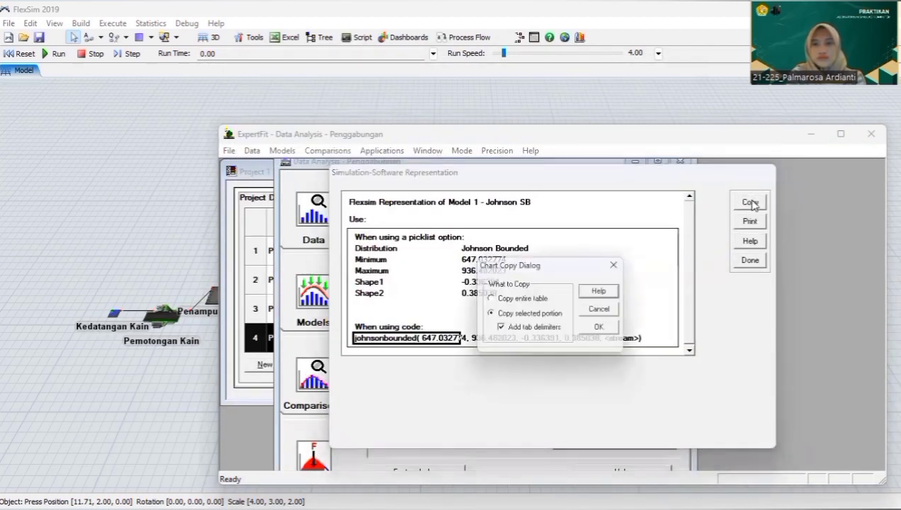
pyautogui.click(599, 327)
pyautogui.click(750, 260)
pyautogui.click(604, 358)
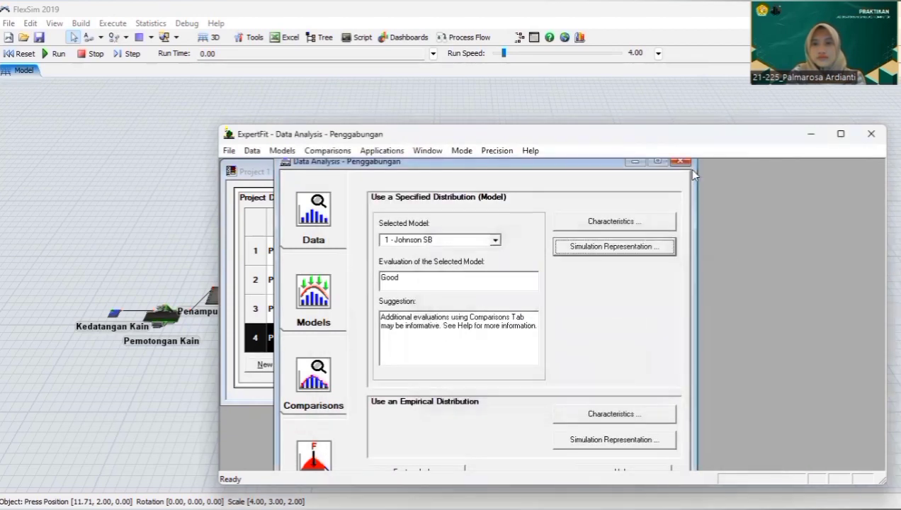
pyautogui.click(680, 161)
pyautogui.click(804, 148)
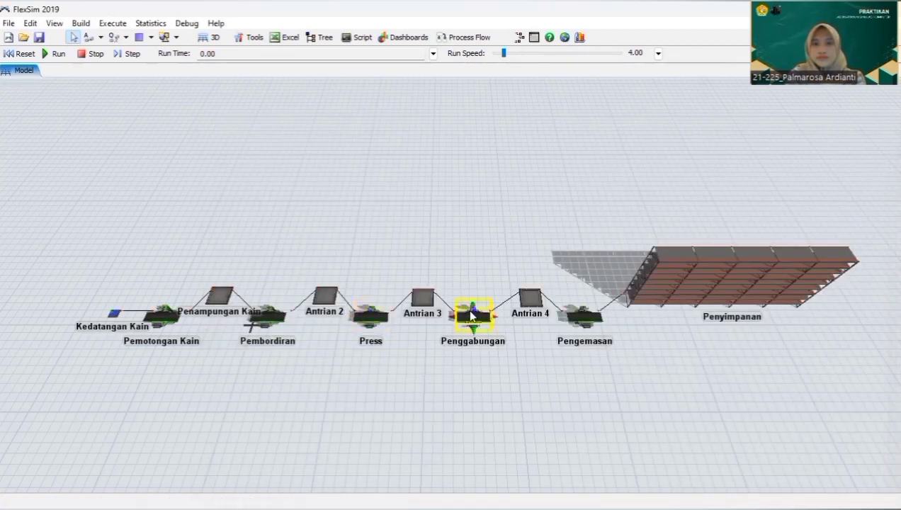
# Step: Set the Penggabungan processor's maximum content to 5 and replace its process time with the copied johnsonbounded expression
pyautogui.doubleClick(470, 311)
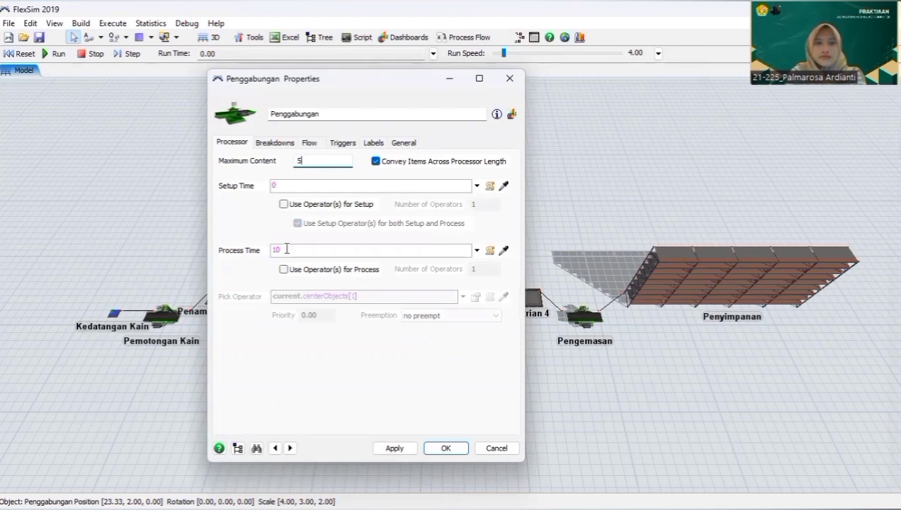
pyautogui.doubleClick(276, 250)
pyautogui.press('BackSpace')
pyautogui.rightClick(283, 250)
pyautogui.click(317, 321)
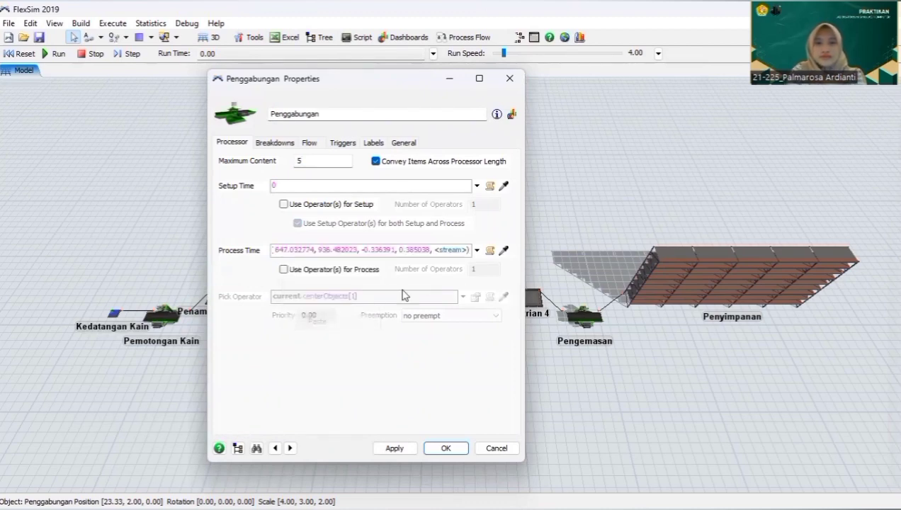
# Step: Replace the stream placeholder in Penggabungan's process time with getstream(current) and confirm the processor's properties
pyautogui.click(439, 250)
pyautogui.press('BackSpace')
pyautogui.write('get')
pyautogui.press('Right')
pyautogui.press('Right')
pyautogui.press('Right')
pyautogui.press('Right')
pyautogui.press('Right')
pyautogui.press('Right')
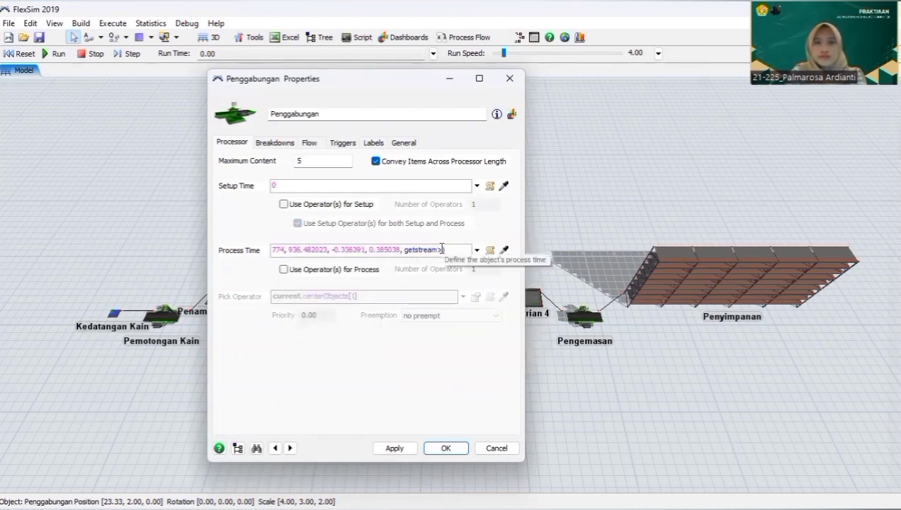
pyautogui.press('BackSpace')
pyautogui.write('(current)')
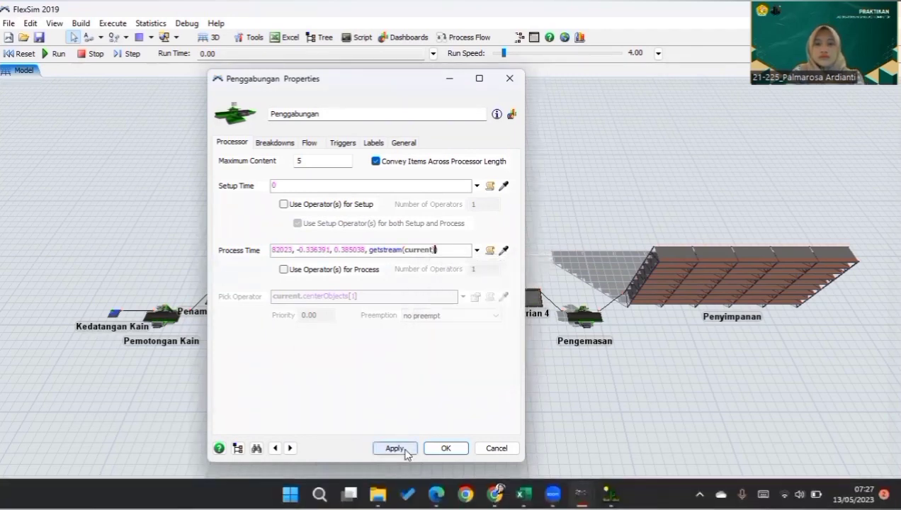
pyautogui.click(445, 448)
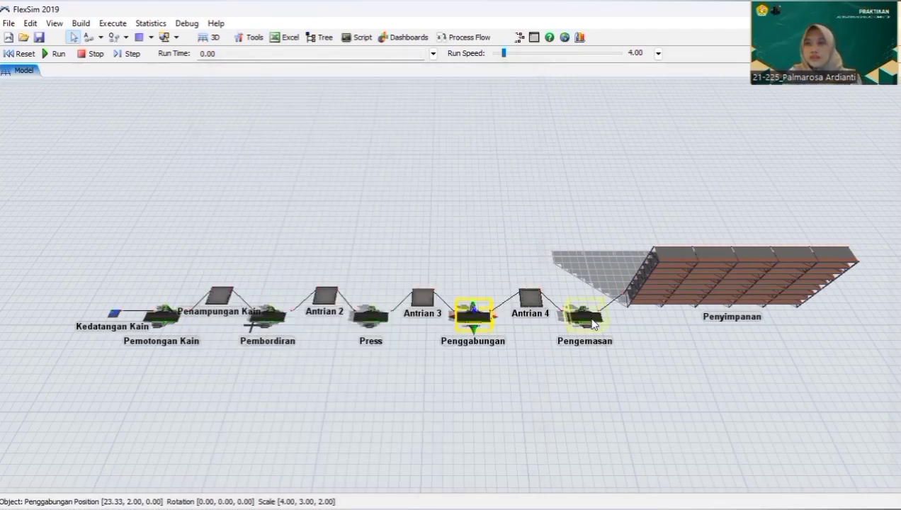
# Step: Switch to ExpertFit and add a project element named Pengemasan for fitting distributions to data
pyautogui.click(609, 492)
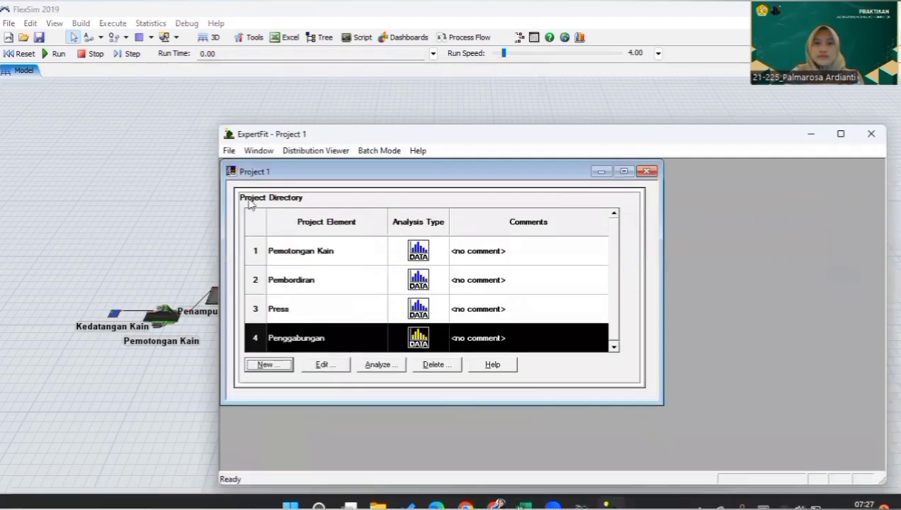
pyautogui.click(268, 364)
pyautogui.write('Pengemasan')
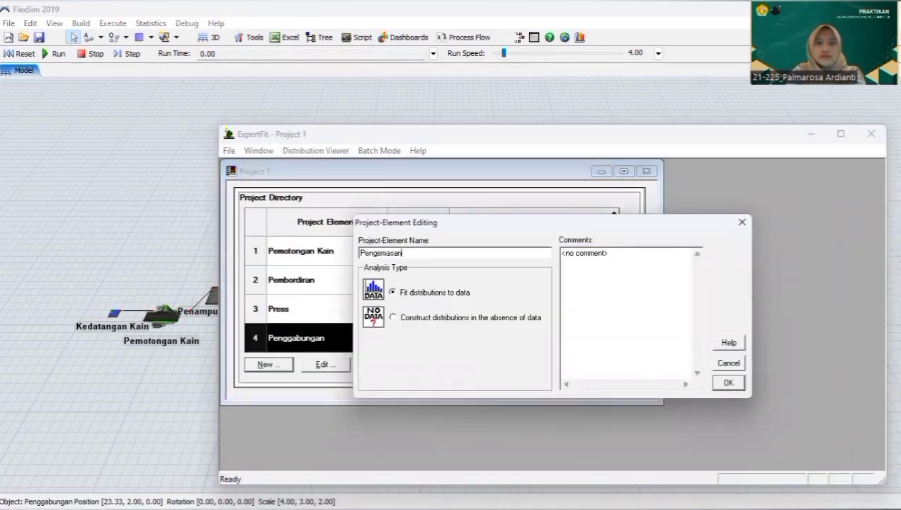
pyautogui.click(728, 383)
# Step: Open the data value editor for the Pengemasan analysis and copy the Pengemasan values from the Excel sheet
pyautogui.click(605, 317)
pyautogui.click(584, 302)
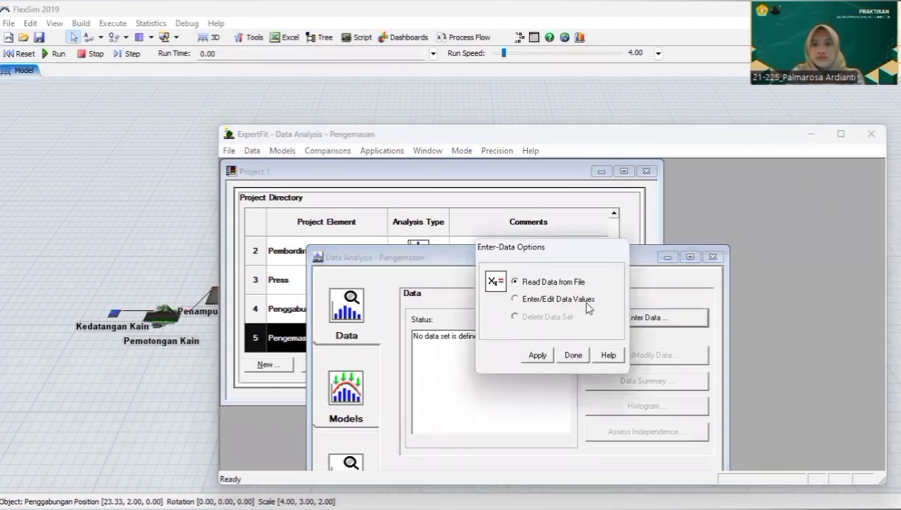
pyautogui.click(537, 355)
pyautogui.click(523, 492)
pyautogui.moveTo(617, 238); pyautogui.dragTo(622, 403)
pyautogui.hotkey('ctrl', 'c')
pyautogui.click(612, 84)
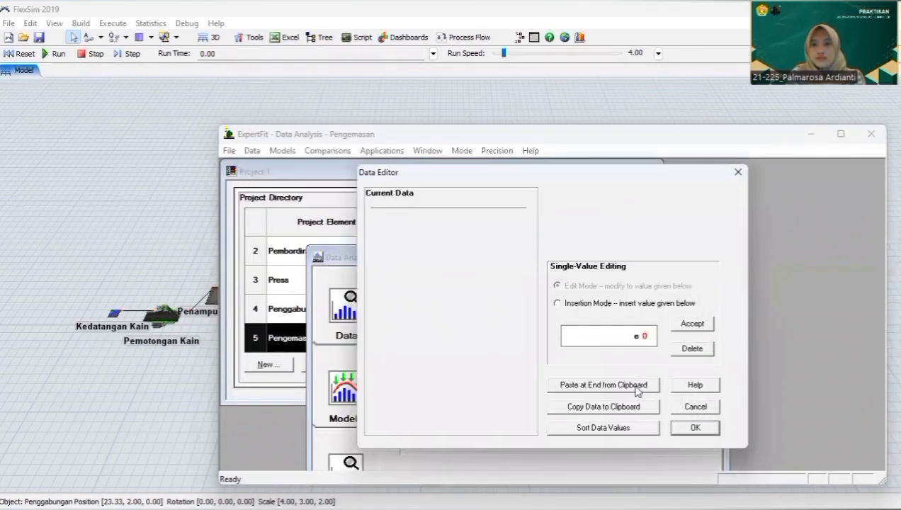
# Step: Paste the copied values into the Pengemasan data set, accept them, and close the data entry options
pyautogui.click(610, 384)
pyautogui.click(686, 428)
pyautogui.click(567, 340)
pyautogui.click(680, 257)
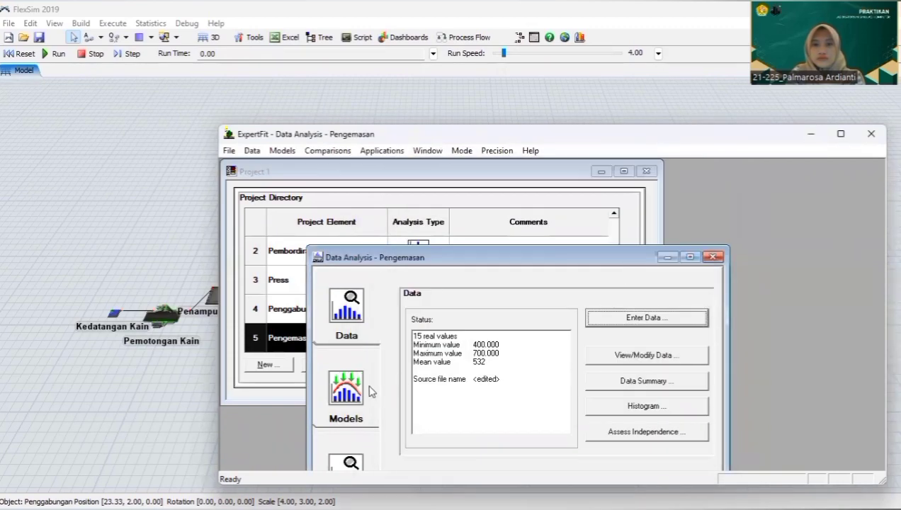
# Step: Run automated fitting on the Pengemasan data and close the fitting results
pyautogui.click(347, 393)
pyautogui.click(646, 318)
pyautogui.click(641, 149)
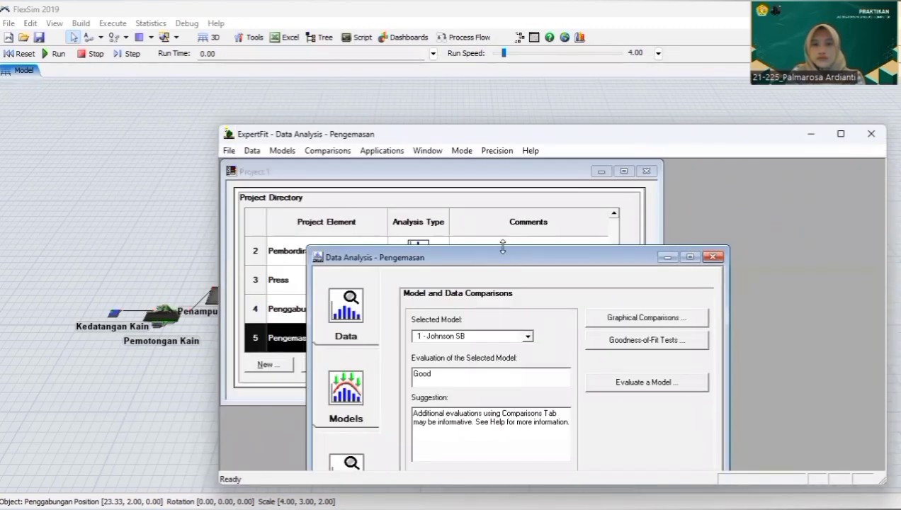
# Step: Generate the simulation representation of the Johnson SB model for Pengemasan, with Flexsim as the simulation software
pyautogui.click(624, 250)
pyautogui.click(536, 311)
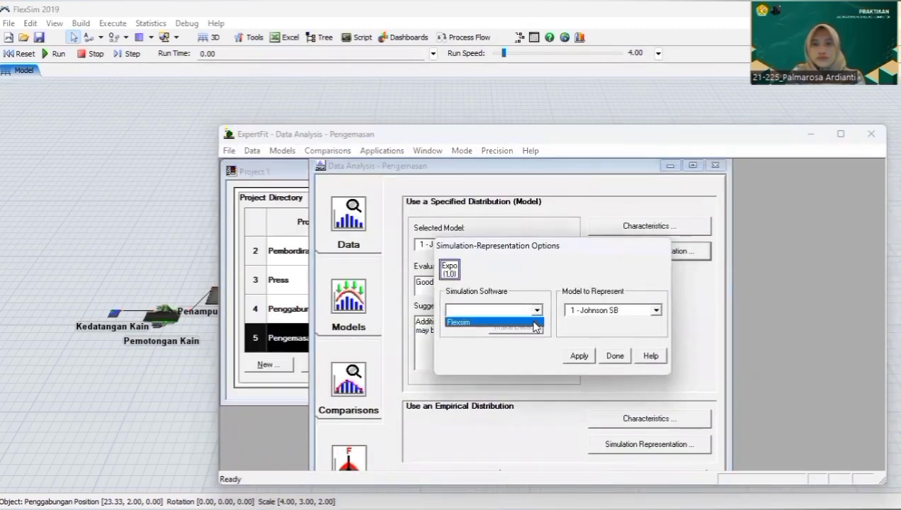
pyautogui.click(534, 321)
pyautogui.click(577, 357)
# Step: Copy Pengemasan's johnsonbounded code expression, close its analysis, and minimize ExpertFit to return to FlexSim
pyautogui.click(440, 338)
pyautogui.click(751, 202)
pyautogui.click(598, 329)
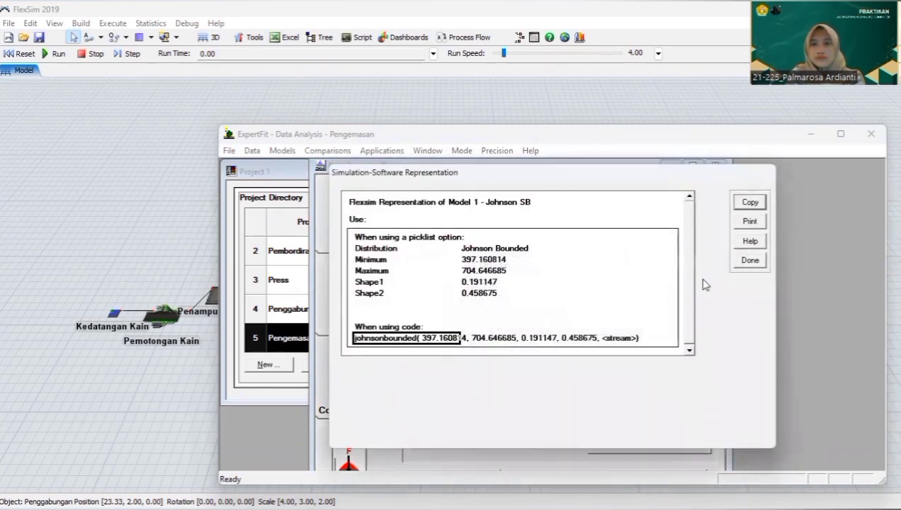
pyautogui.click(751, 260)
pyautogui.click(616, 357)
pyautogui.click(716, 165)
pyautogui.click(799, 135)
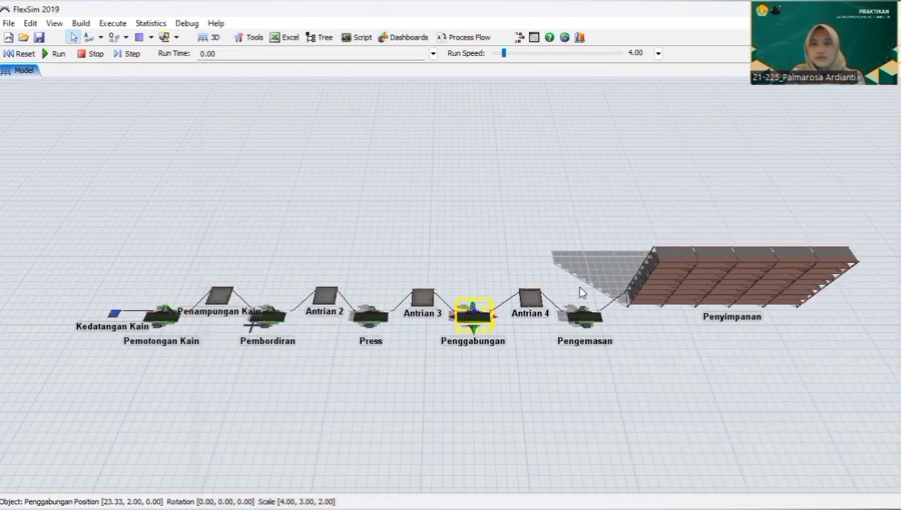
# Step: Set the Pengemasan processor's maximum content to 5, replace its process time with the copied johnsonbounded expression, and confirm
pyautogui.doubleClick(583, 314)
pyautogui.click(341, 161)
pyautogui.press('BackSpace')
pyautogui.write('5')
pyautogui.click(333, 246)
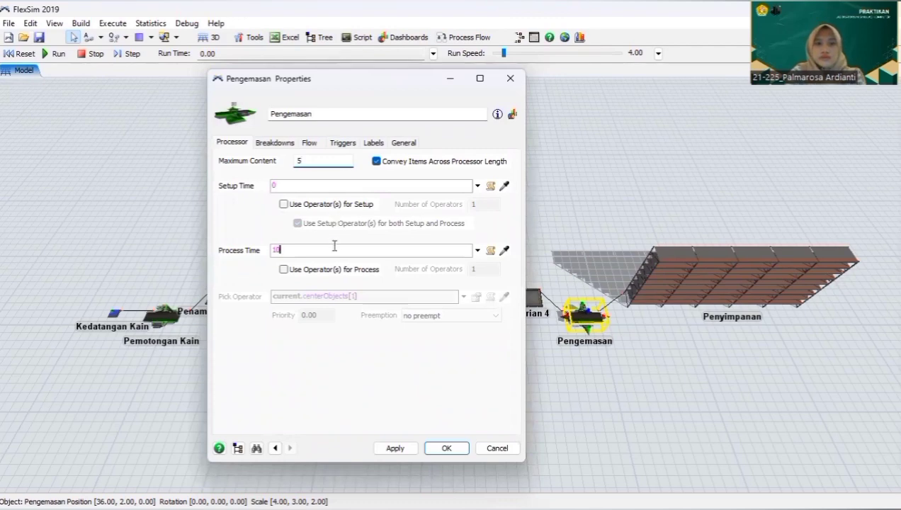
pyautogui.press('BackSpace')
pyautogui.press('BackSpace')
pyautogui.rightClick(332, 247)
pyautogui.click(365, 318)
pyautogui.press('Return')
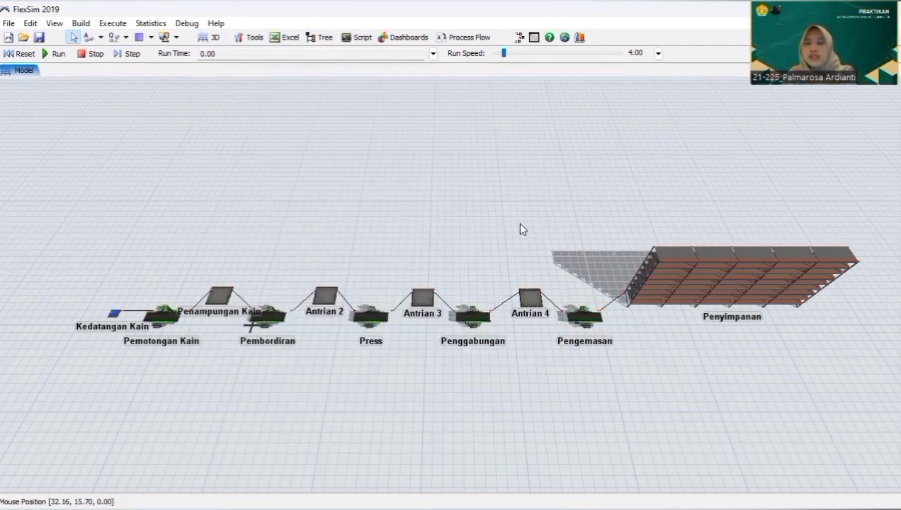
# Step: Show the run time as date and time and enable a stop time of 17:00:00 on 13/05/2023
pyautogui.moveTo(578, 248); pyautogui.dragTo(556, 231)
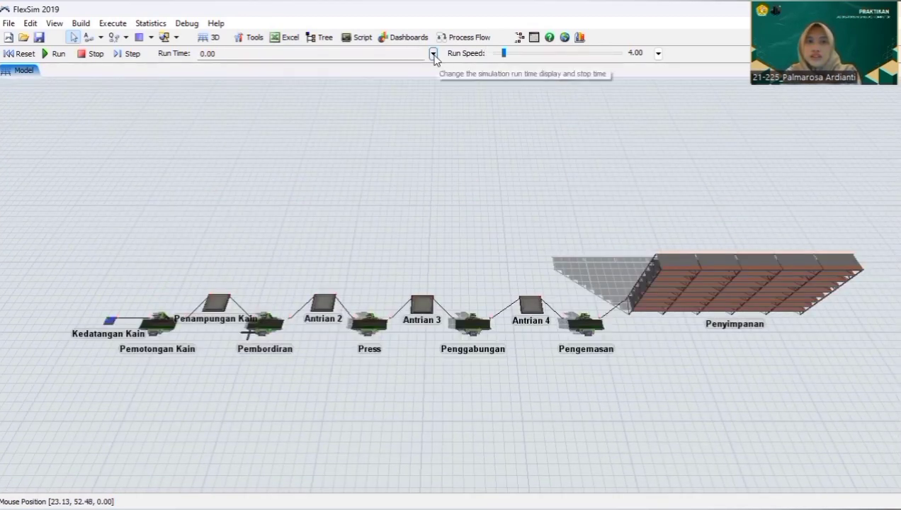
pyautogui.click(434, 55)
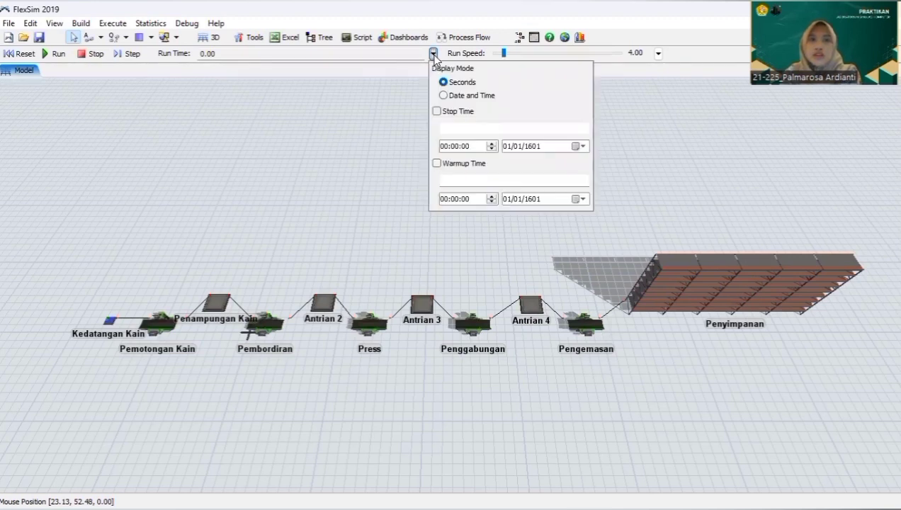
pyautogui.click(444, 96)
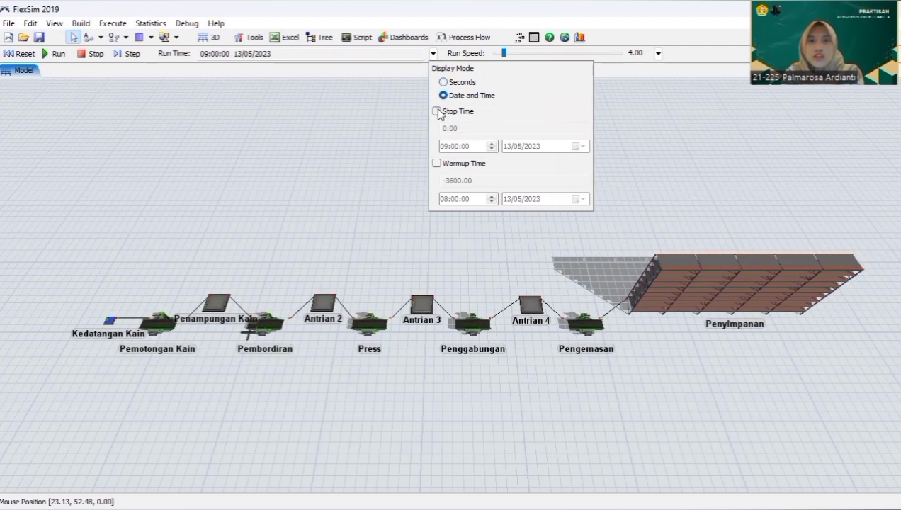
pyautogui.click(438, 112)
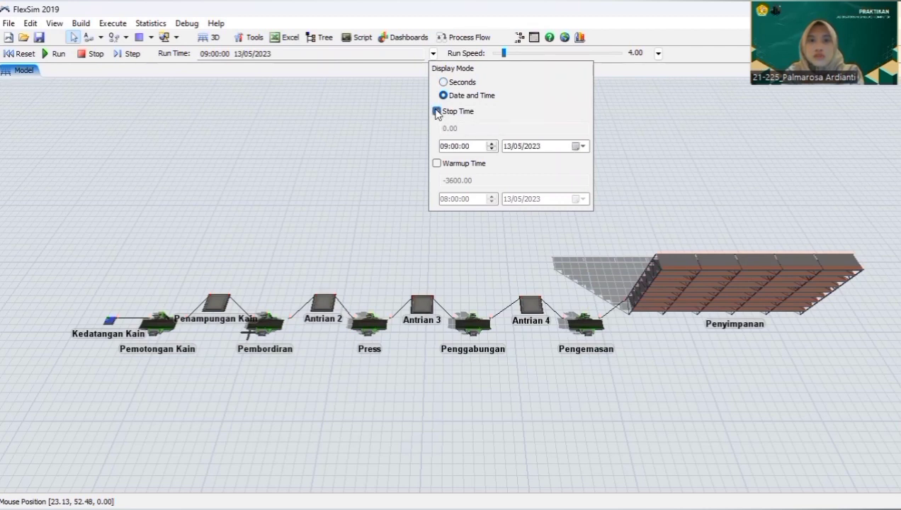
pyautogui.doubleClick(493, 144)
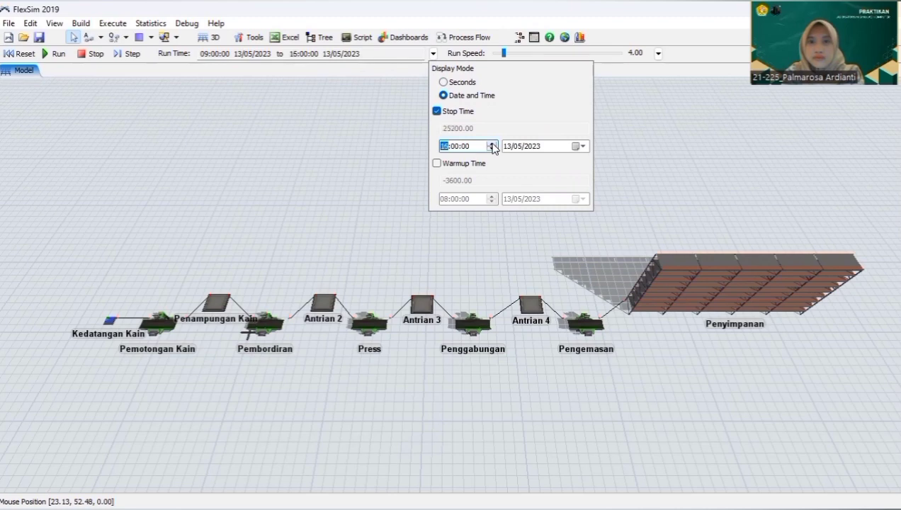
pyautogui.click(545, 248)
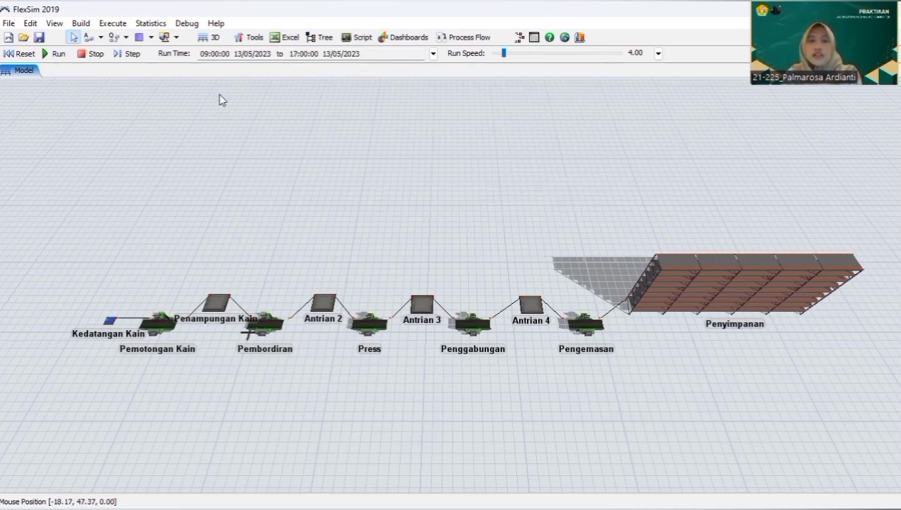
# Step: Run the simulation to its stop time with the run speed raised to 4521
pyautogui.click(45, 56)
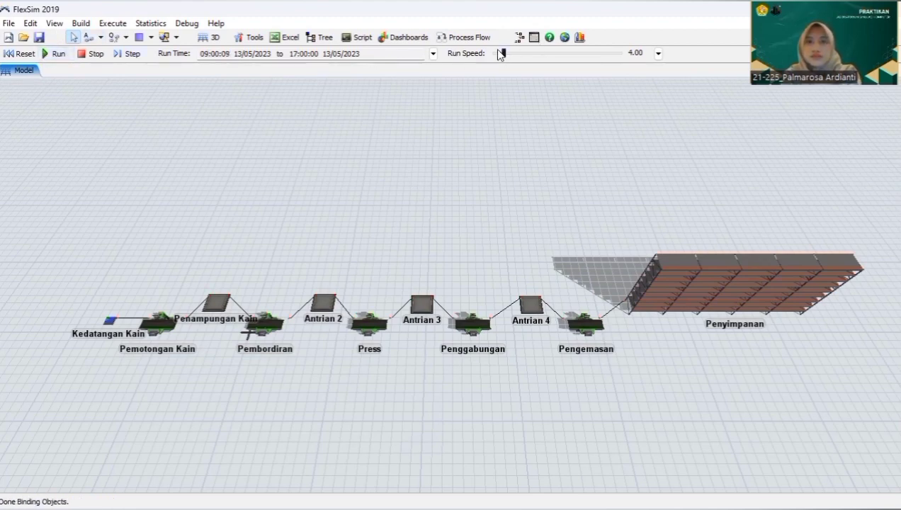
pyautogui.moveTo(505, 53); pyautogui.dragTo(549, 52)
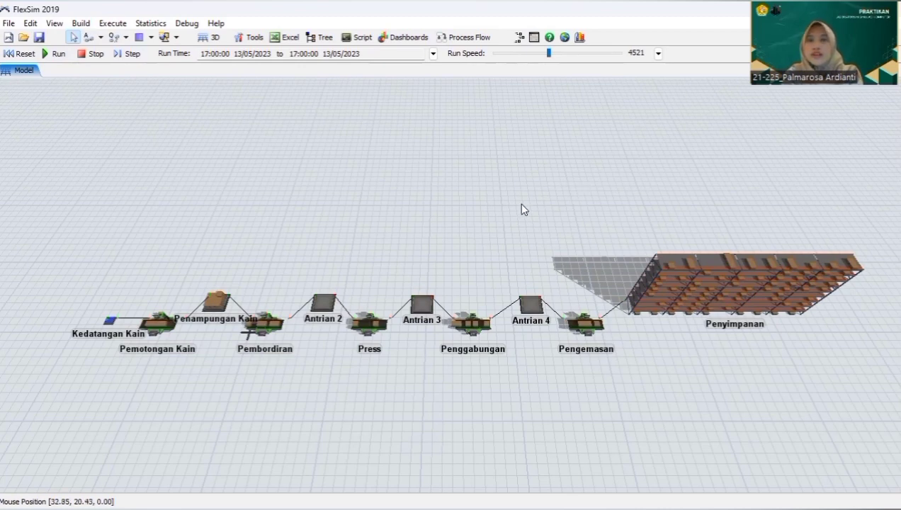
# Step: Generate the summary report and the percentage-based state report for the run, check them in Excel, and return to FlexSim
pyautogui.click(580, 38)
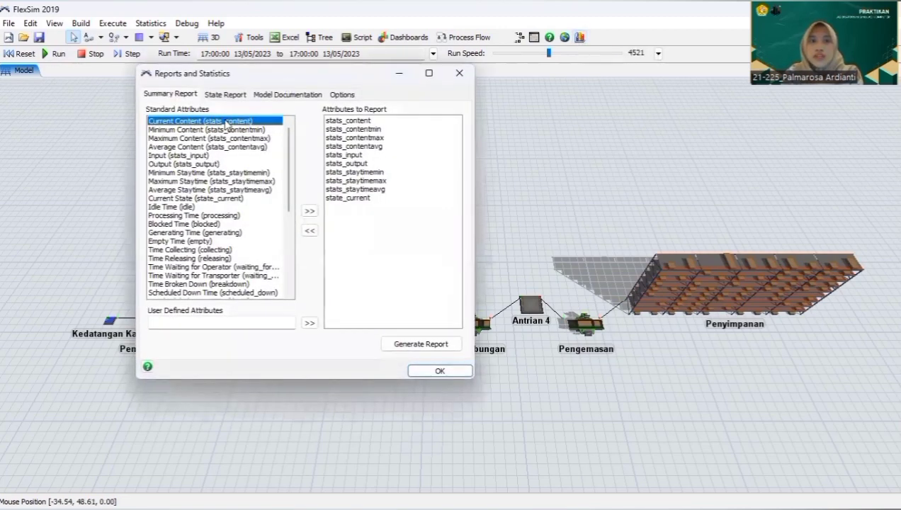
pyautogui.click(452, 345)
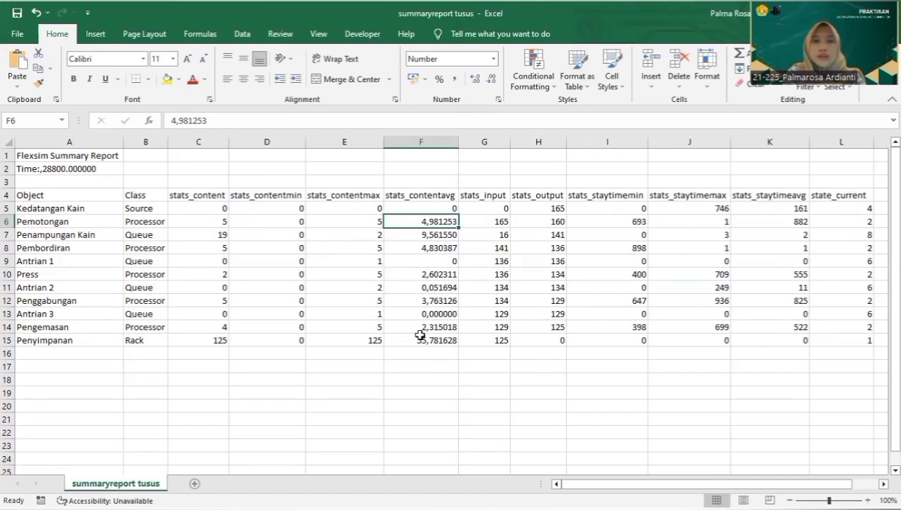
pyautogui.click(531, 326)
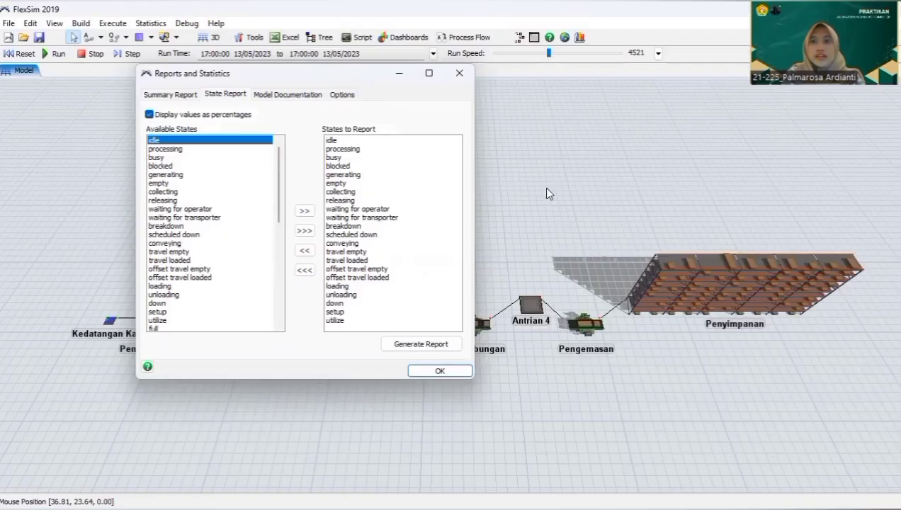
pyautogui.click(430, 345)
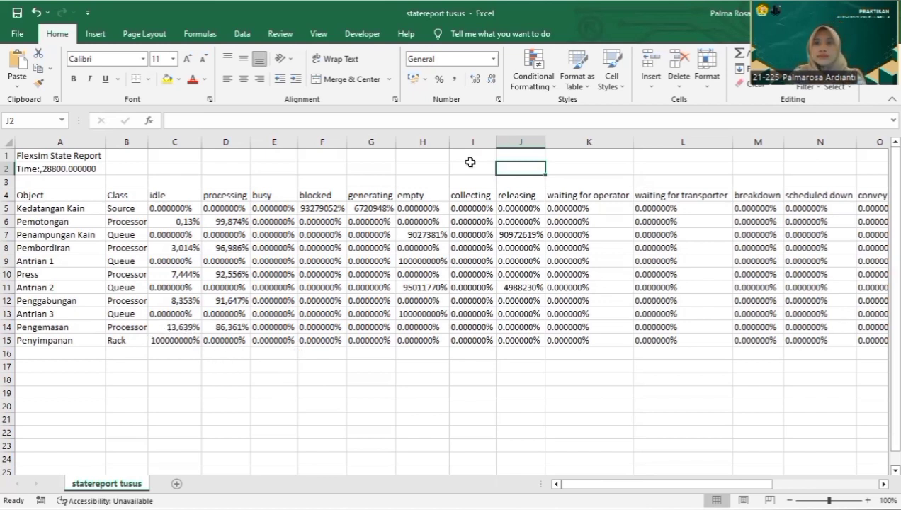
pyautogui.hotkey('alt', 'Tab')
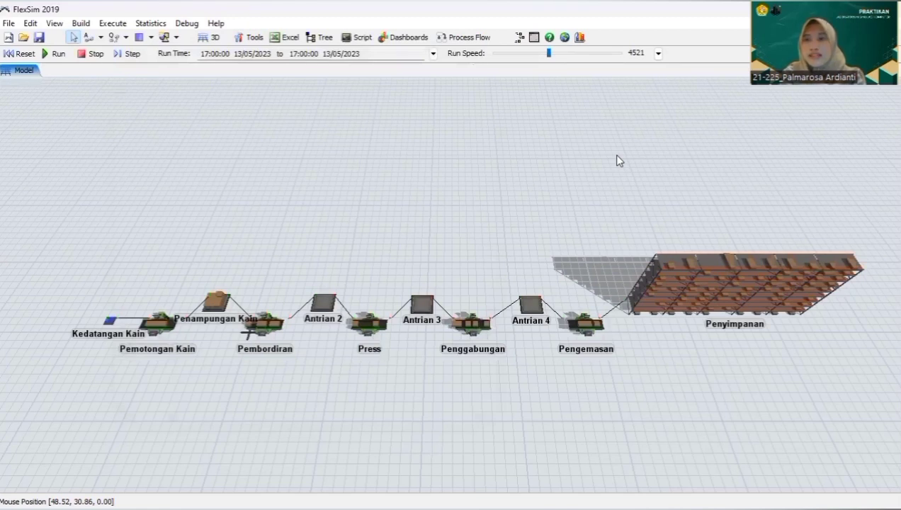